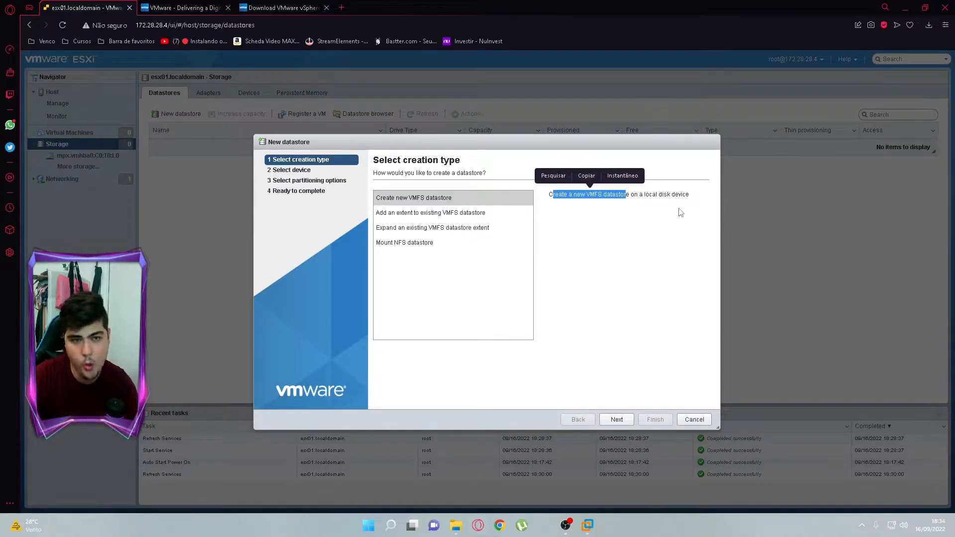
Review the datastore creation types: add extent, expand extent and mount NFS datastore
left_click(591, 208)
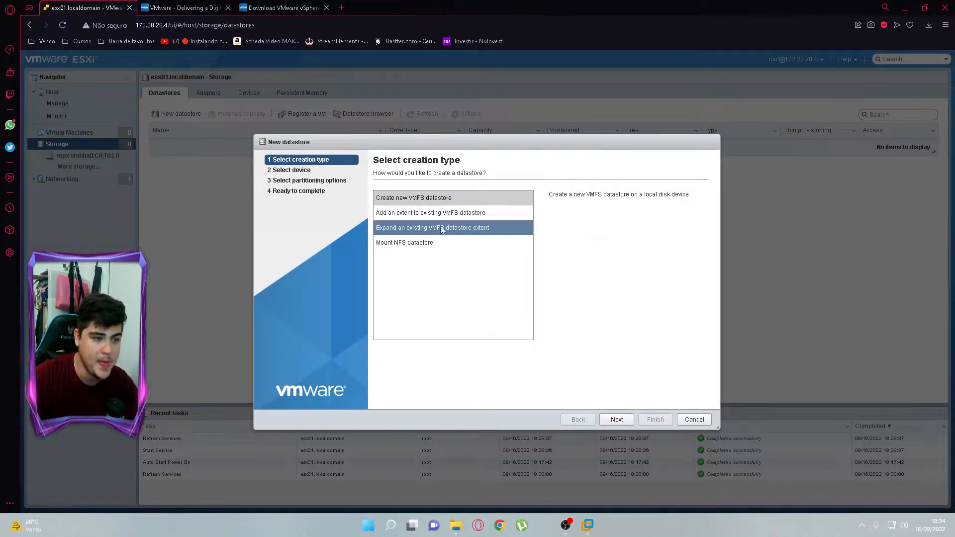
left_click(433, 213)
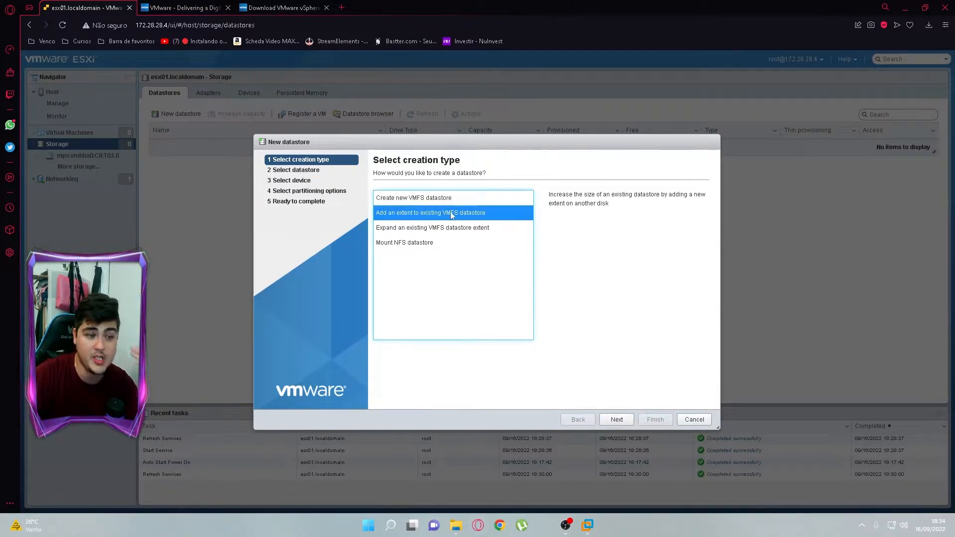
left_click(418, 231)
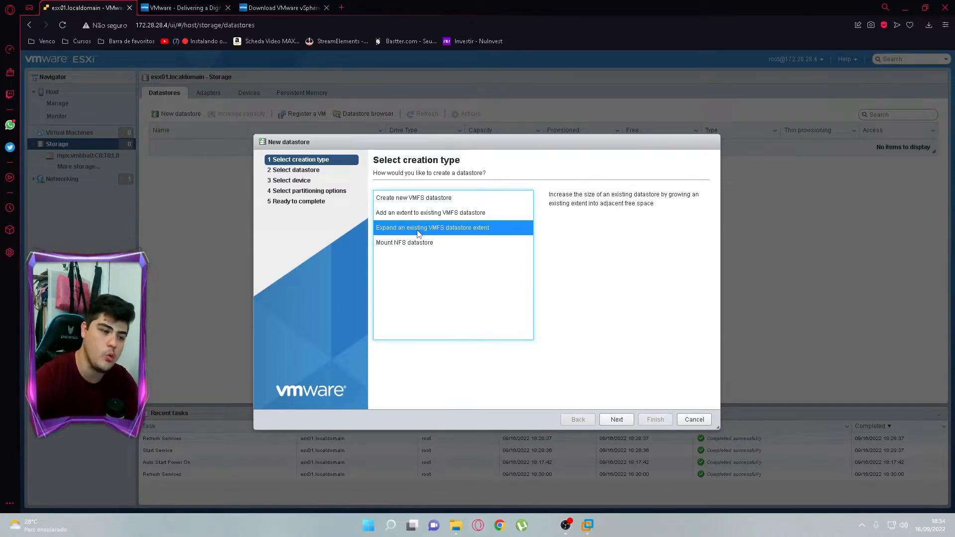
left_click(422, 244)
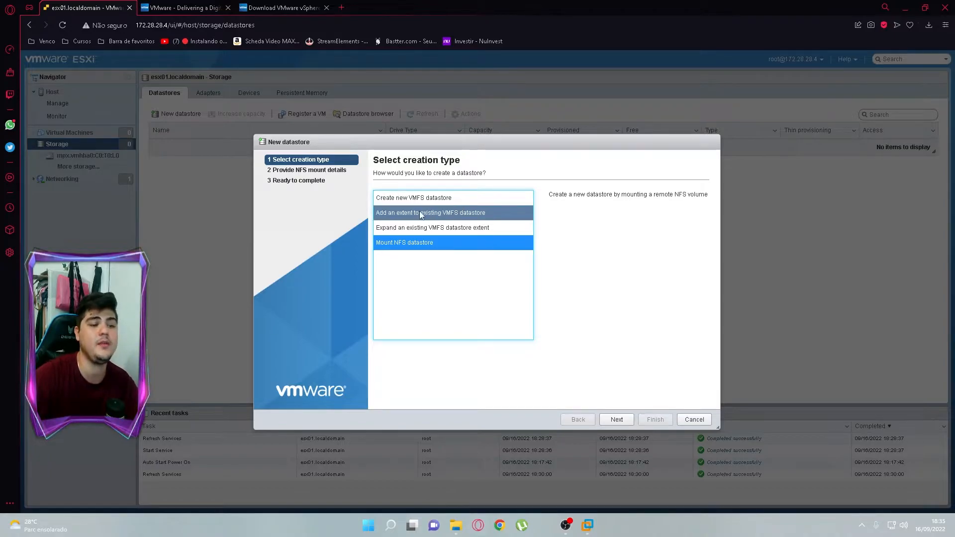
Choose Create new VMFS datastore and advance to device selection, which lists no free devices
left_click(428, 200)
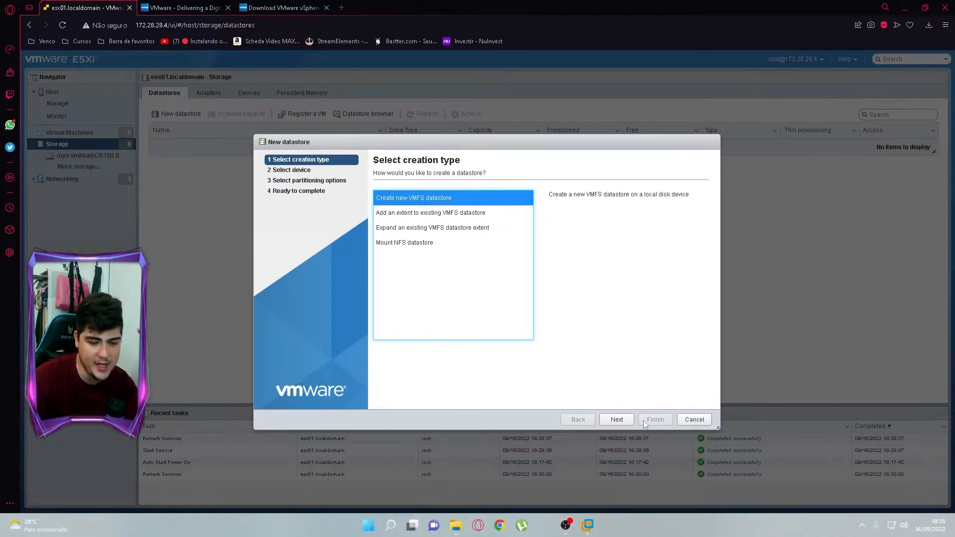
left_click(617, 421)
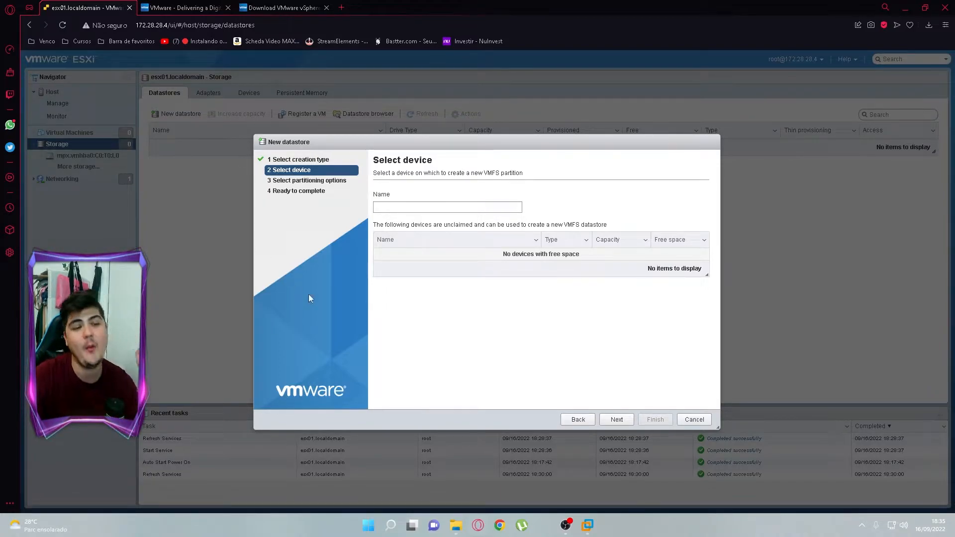
left_click(588, 525)
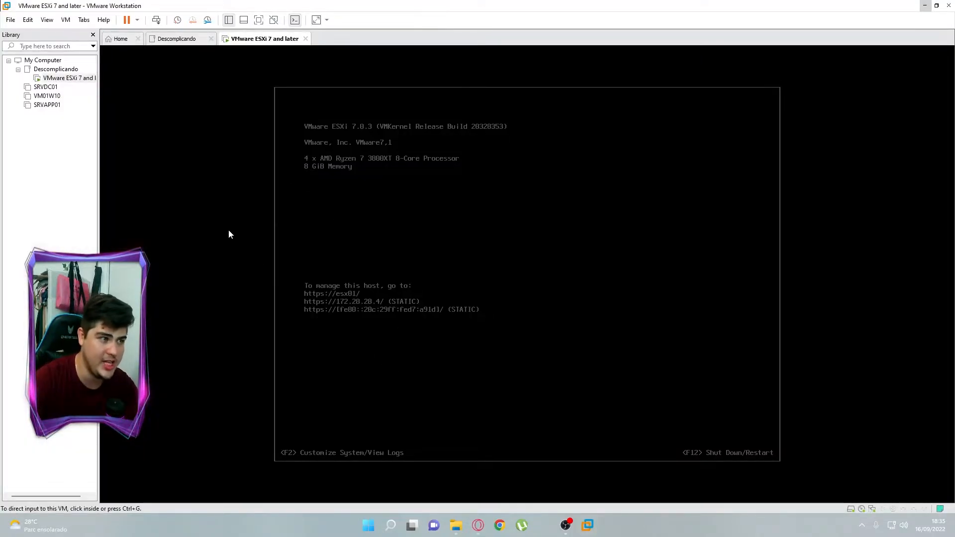
Review the ESXi VM's memory, processors, 100 GB disk and CD/DVD settings, then begin adding hardware
right_click(62, 81)
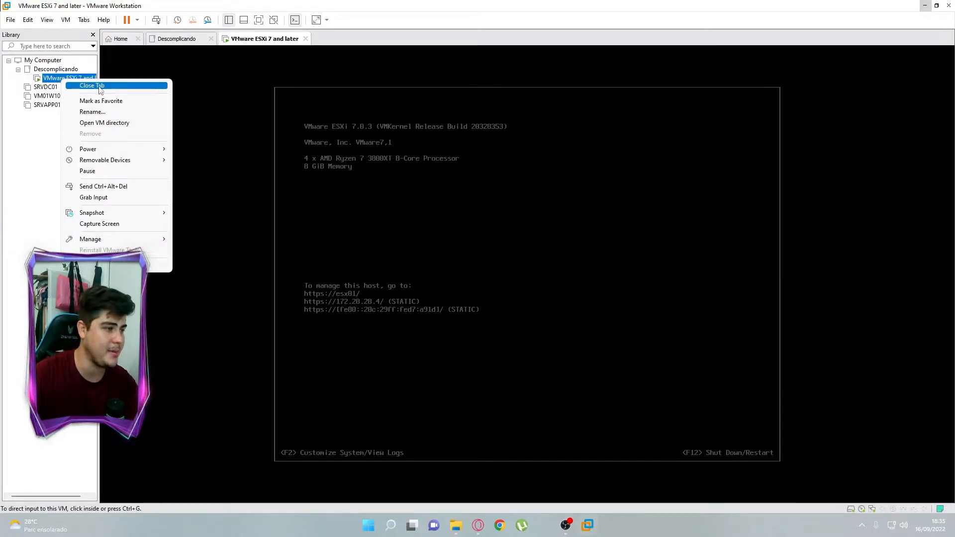
left_click(155, 261)
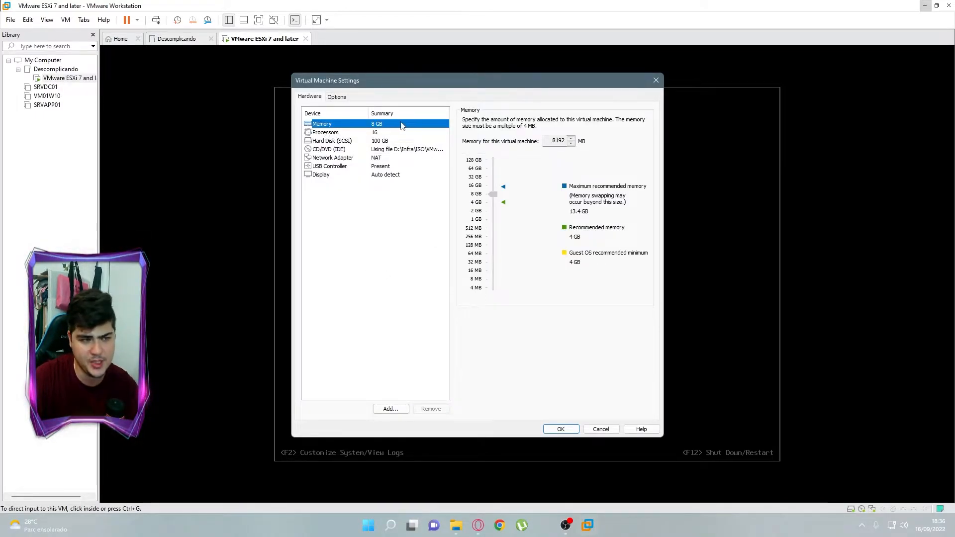
left_click(367, 133)
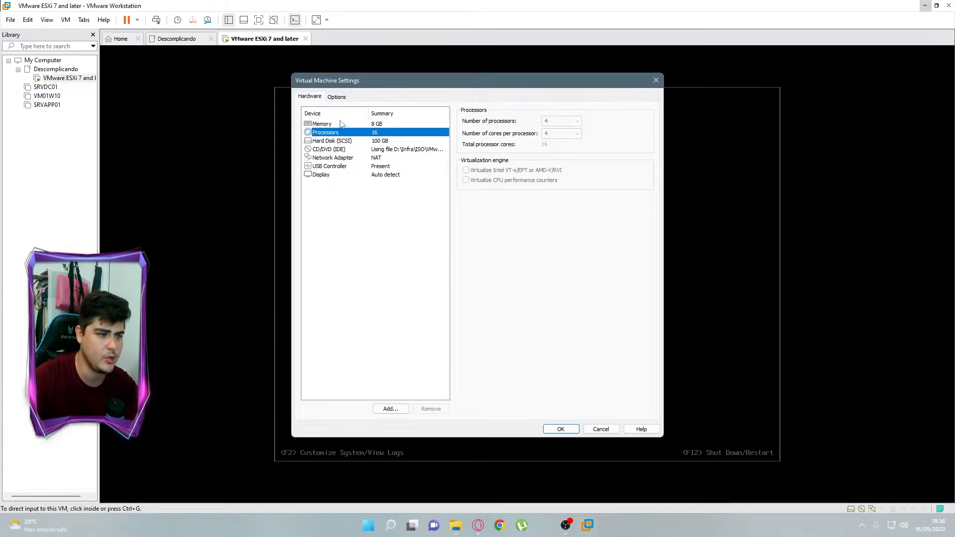
key("Up")
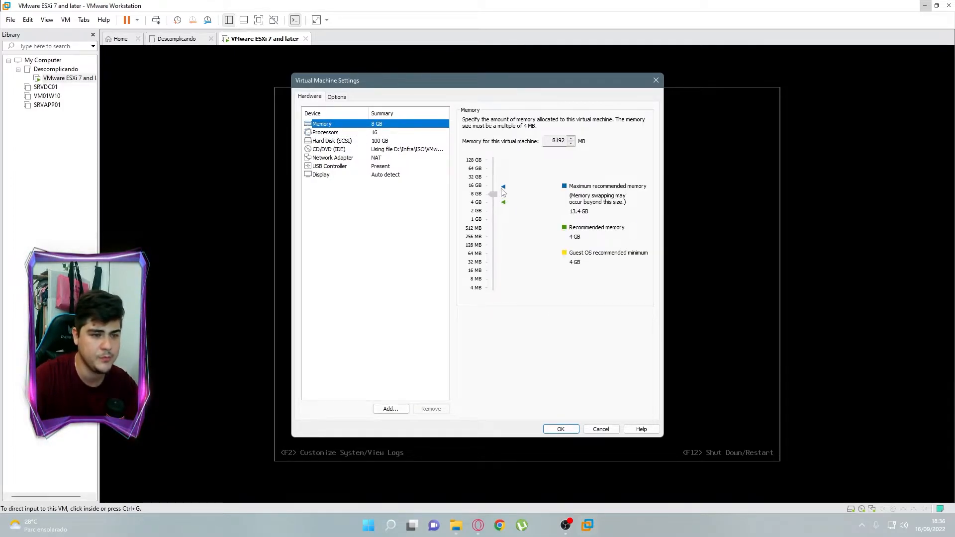
left_click(323, 143)
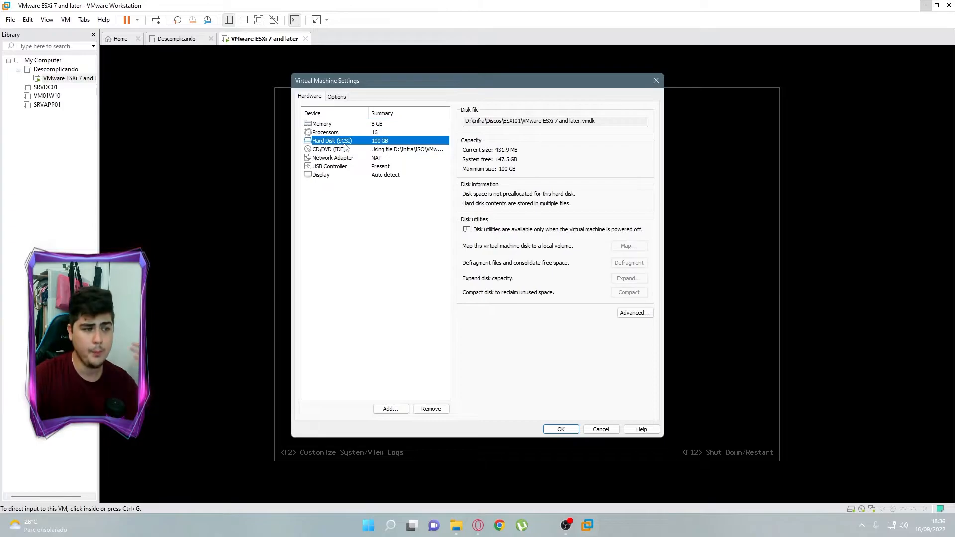
left_click(344, 149)
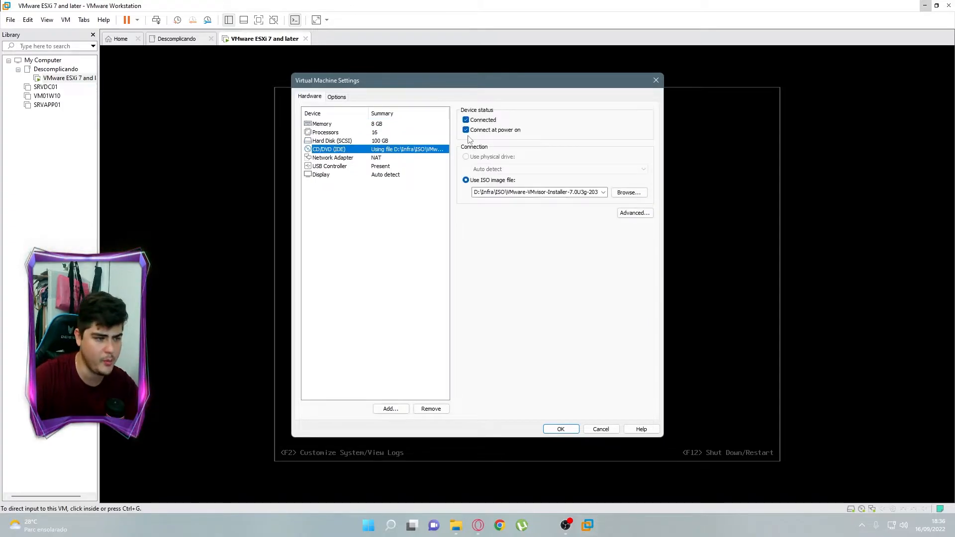
left_click(339, 142)
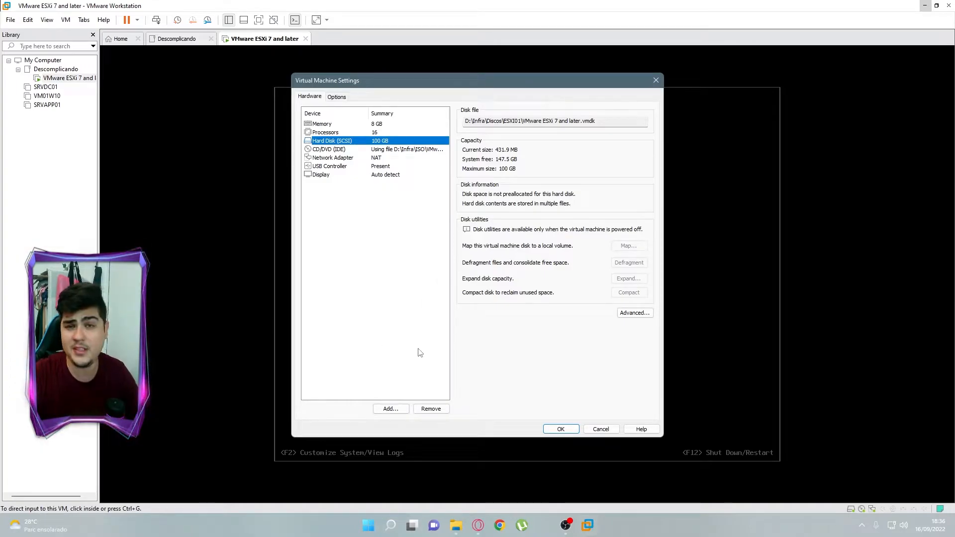
left_click(391, 409)
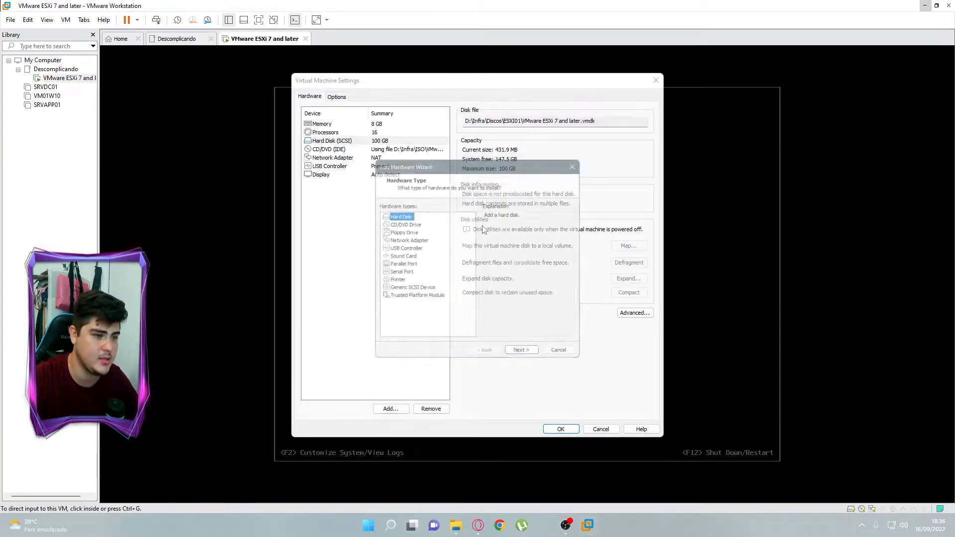
Add a new SCSI virtual hard disk sized 100 GB
left_click(524, 357)
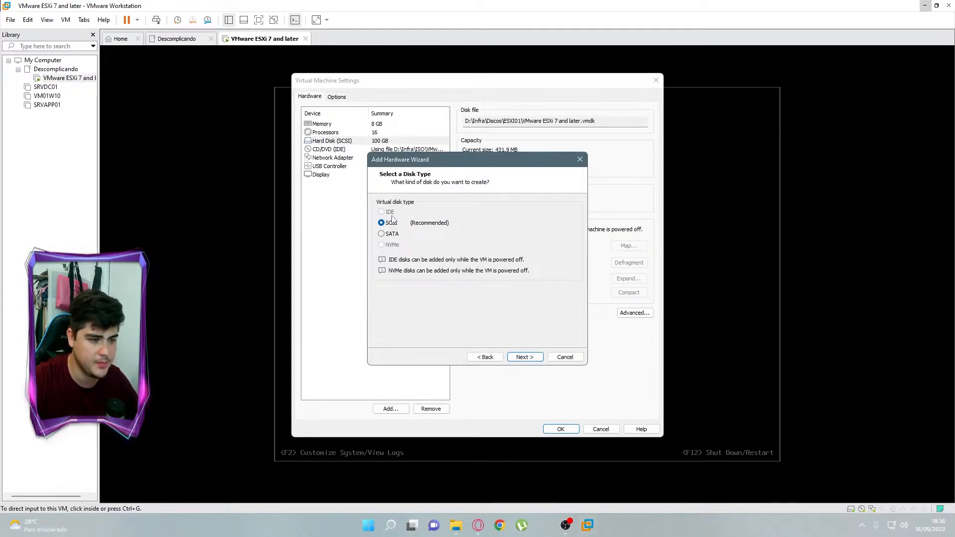
left_click(526, 357)
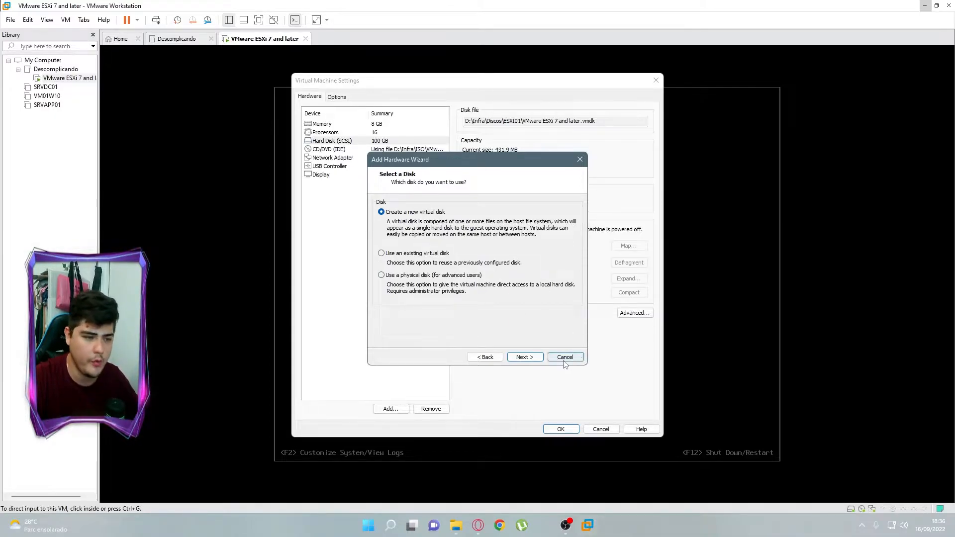
left_click(525, 358)
left_click(451, 209)
double_click(453, 204)
type("100")
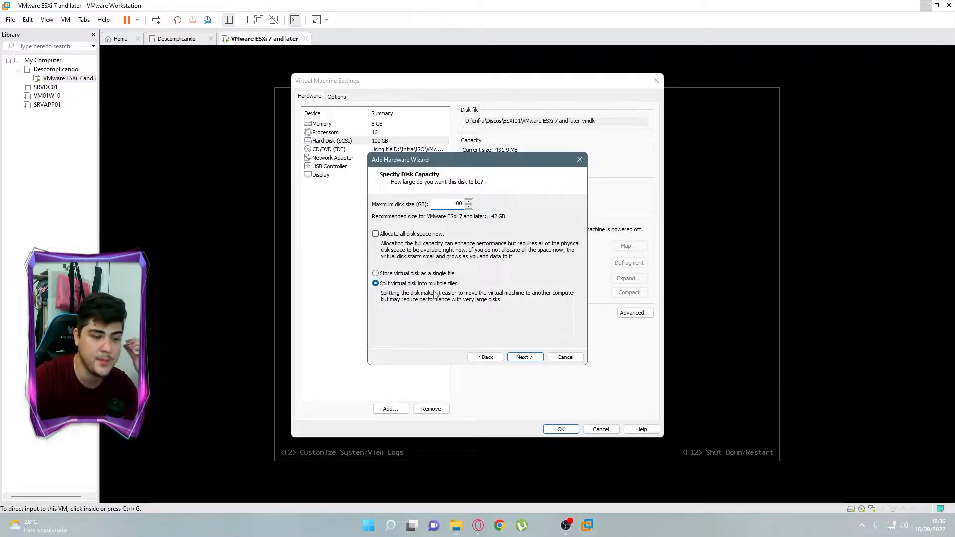
left_click(525, 357)
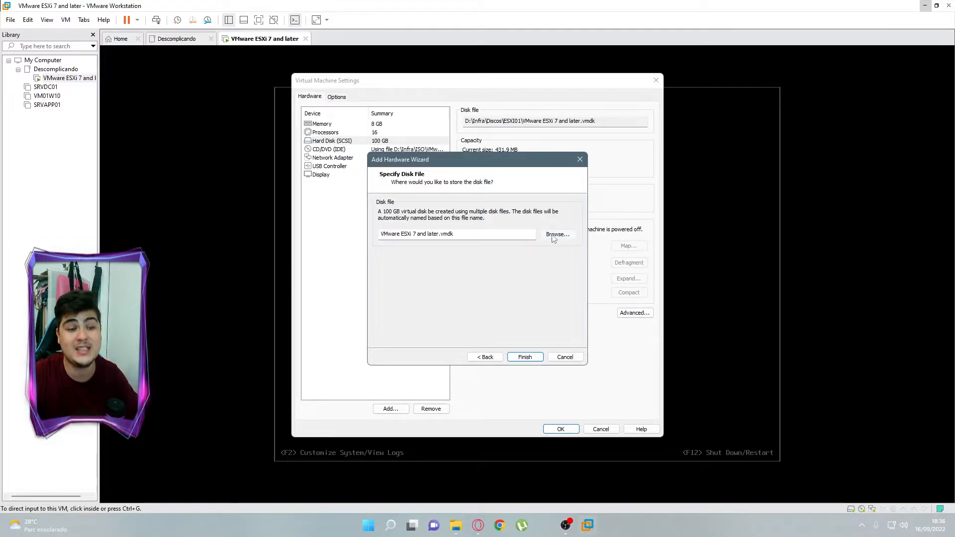
Save the new disk as DATASTORE in D:\Infra\Discos\ESXI01 and apply the VM settings
left_click(557, 234)
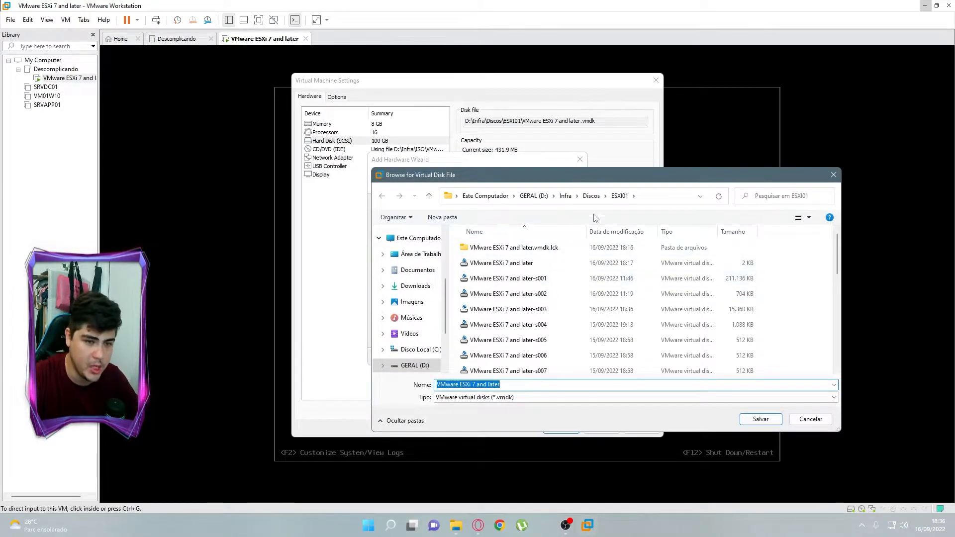
left_click(592, 196)
left_click(534, 195)
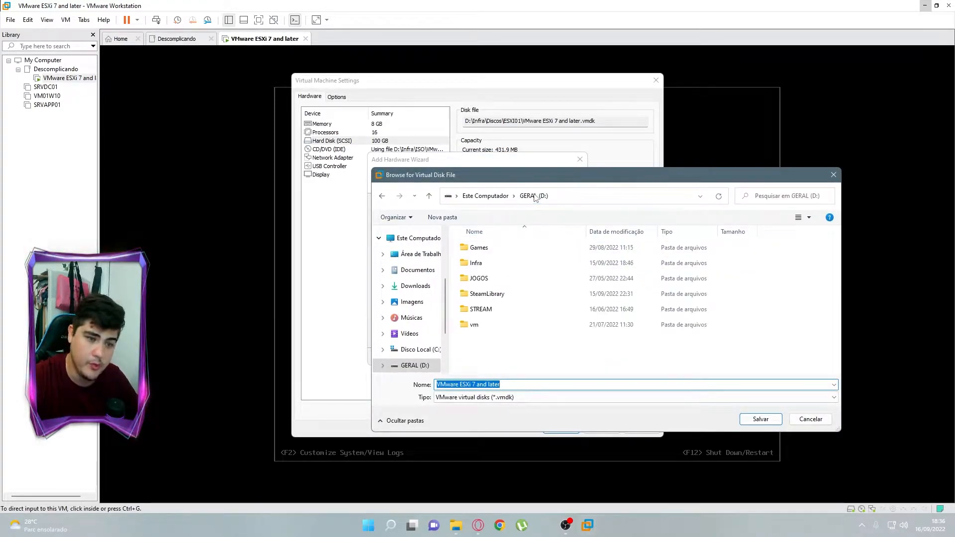
double_click(477, 267)
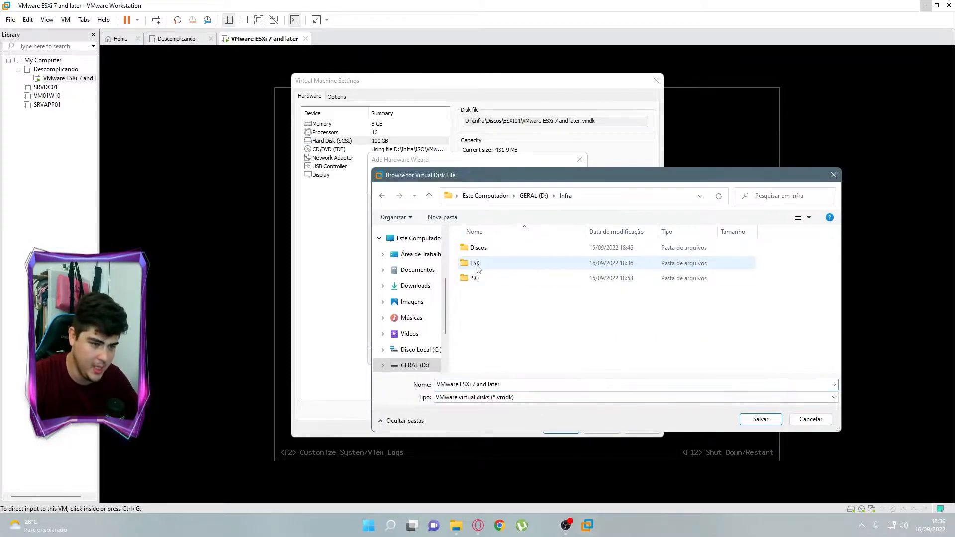
double_click(477, 247)
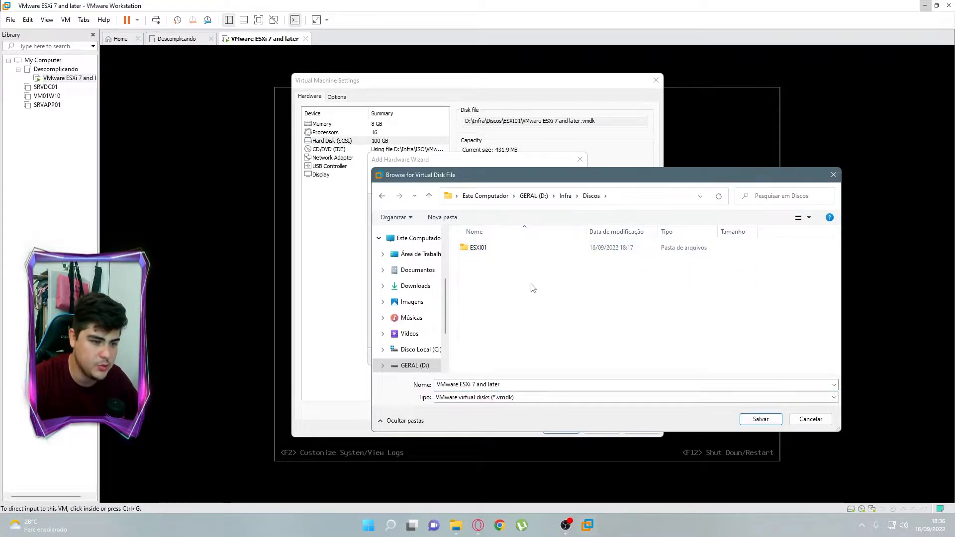
double_click(477, 247)
left_click(527, 385)
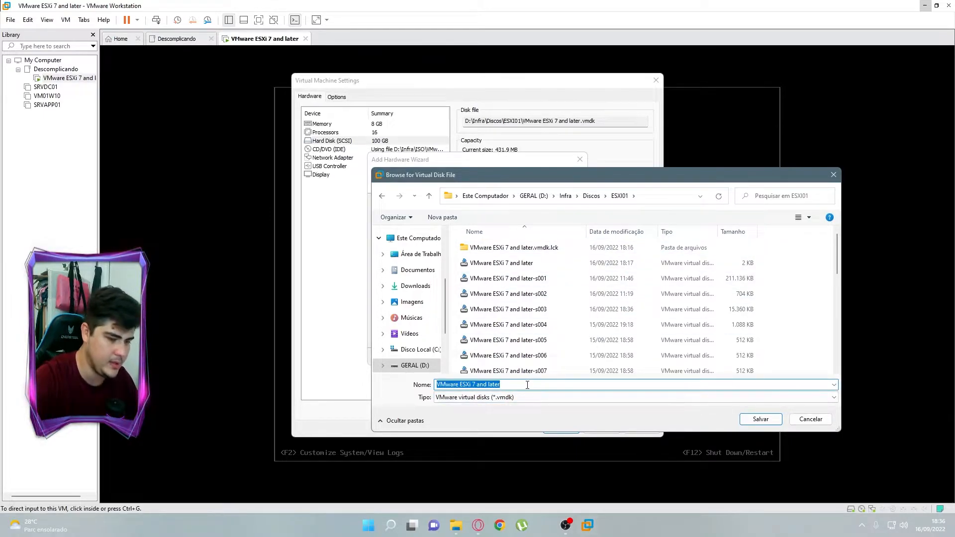
type("DATASTORE")
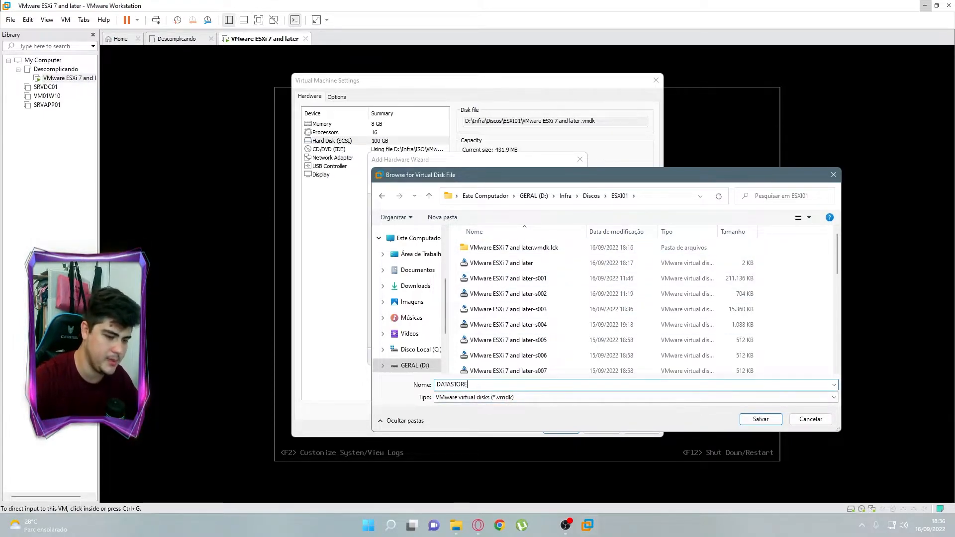
left_click(755, 422)
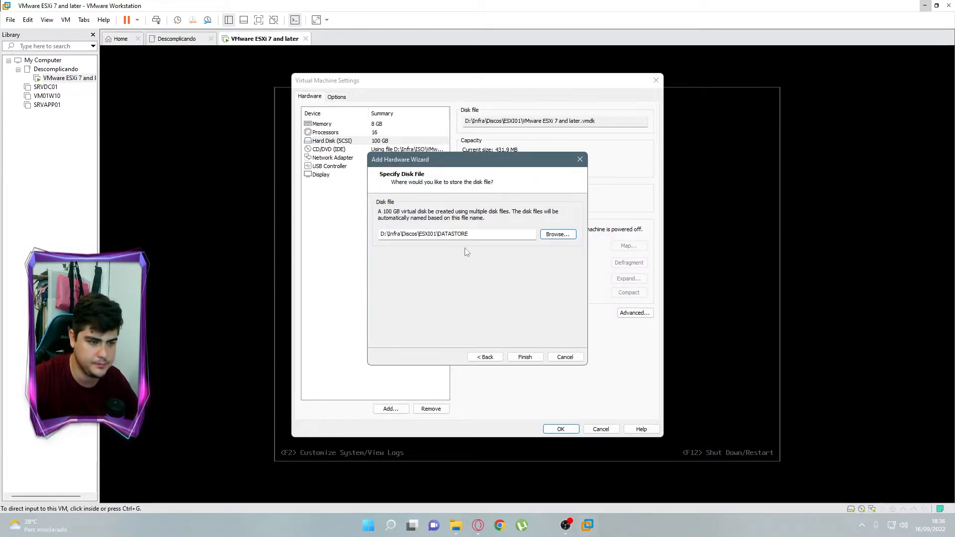
left_click(526, 359)
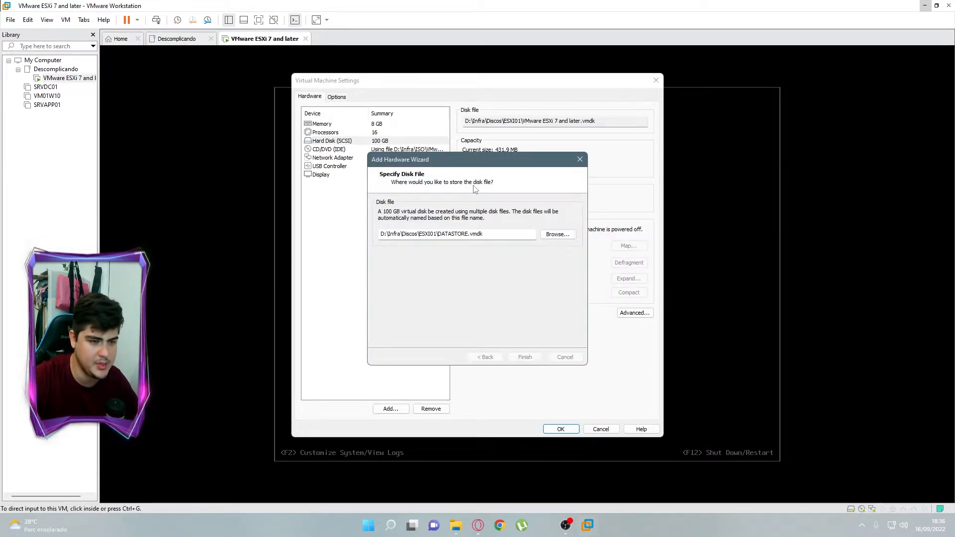
left_click(573, 431)
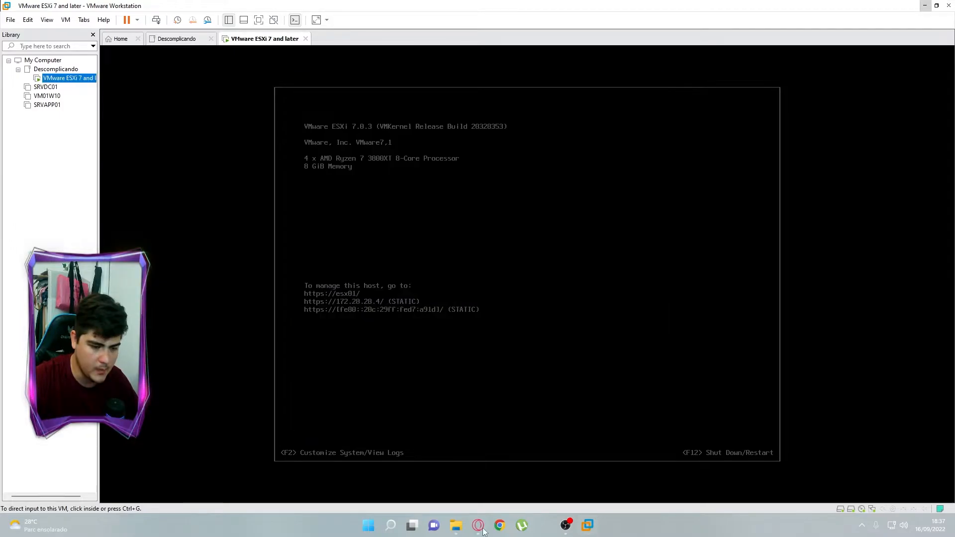
left_click(479, 525)
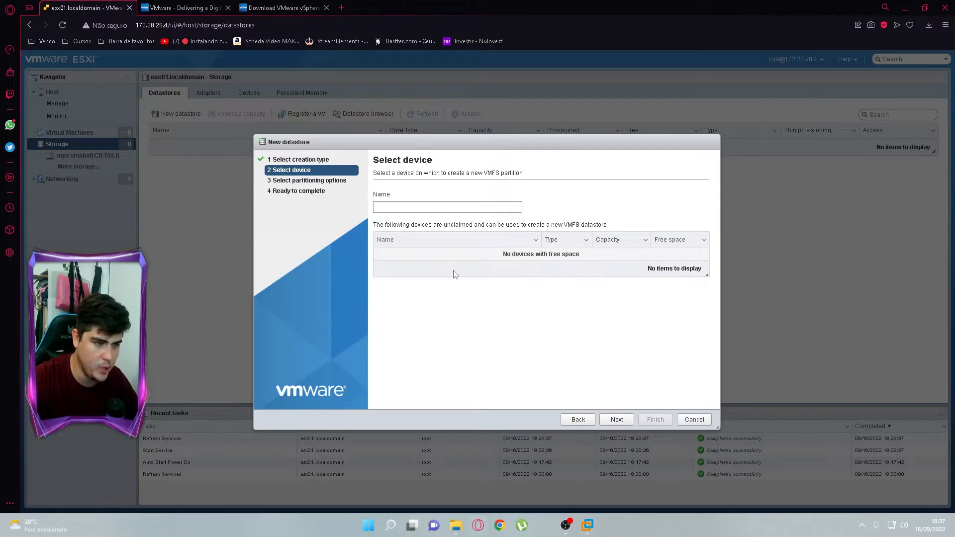
Retry a new VMFS datastore, see no devices with free space, and cancel the wizard
left_click(695, 421)
left_click(178, 114)
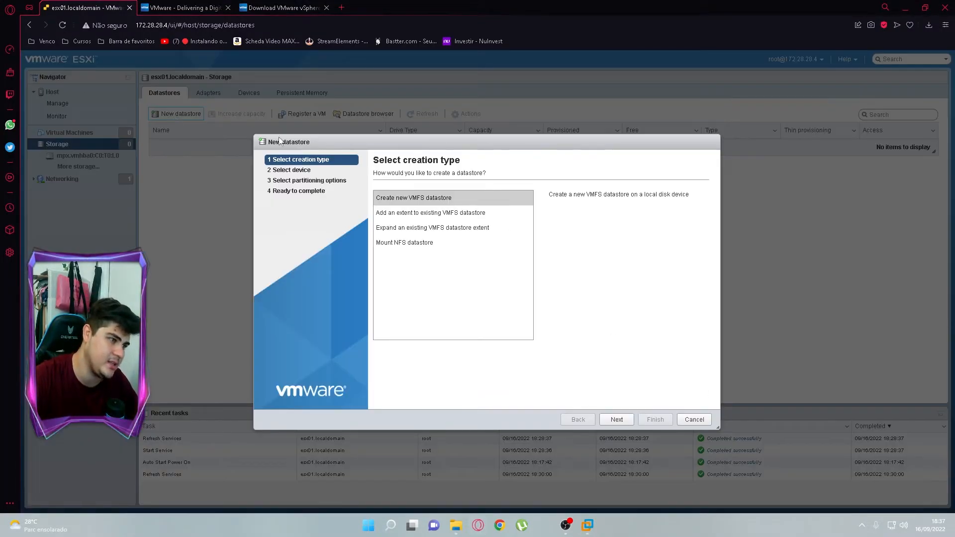
left_click(425, 199)
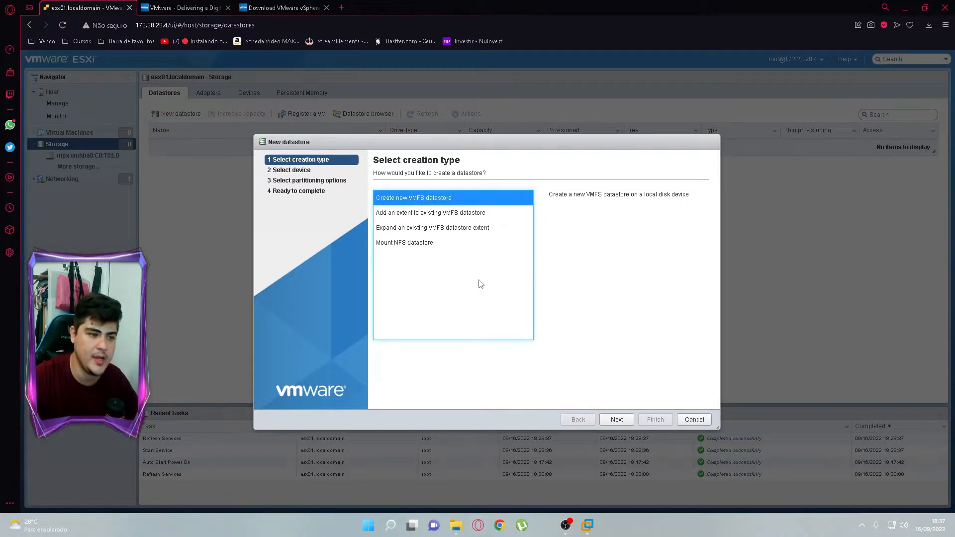
left_click(617, 421)
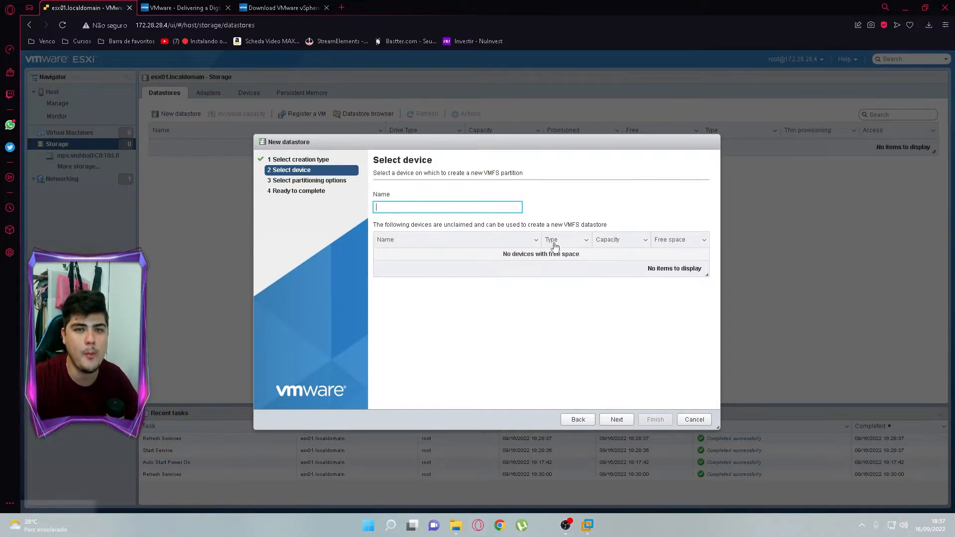
left_click_drag(480, 142, 462, 131)
left_click(675, 409)
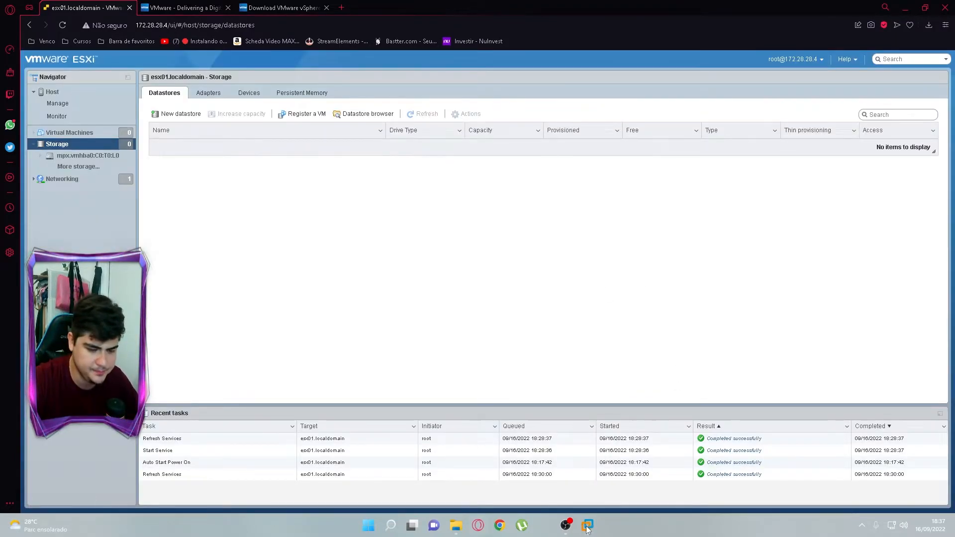
Back in VMware Workstation, browse the ESXi VM's actions and Windows power options without acting
mouse_move(588, 526)
left_click(682, 459)
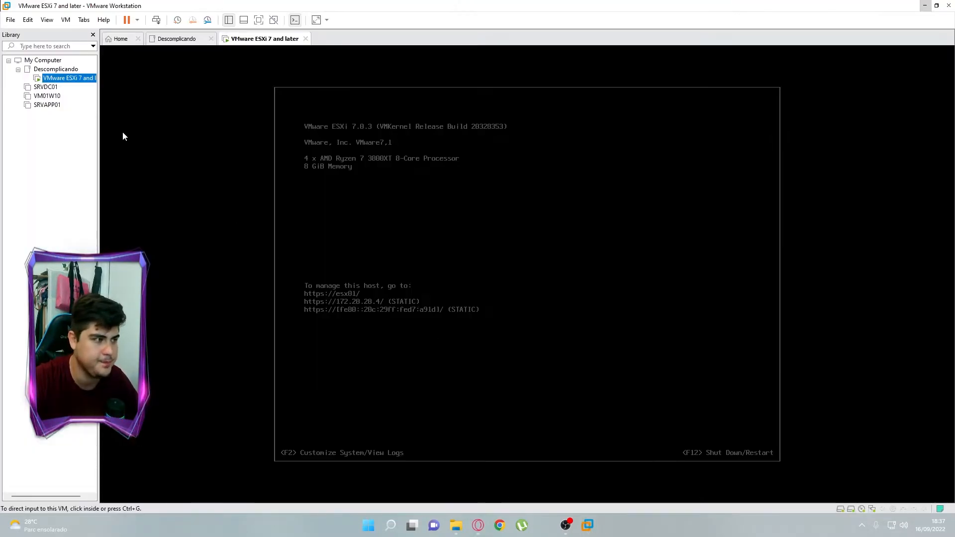
right_click(67, 78)
mouse_move(138, 151)
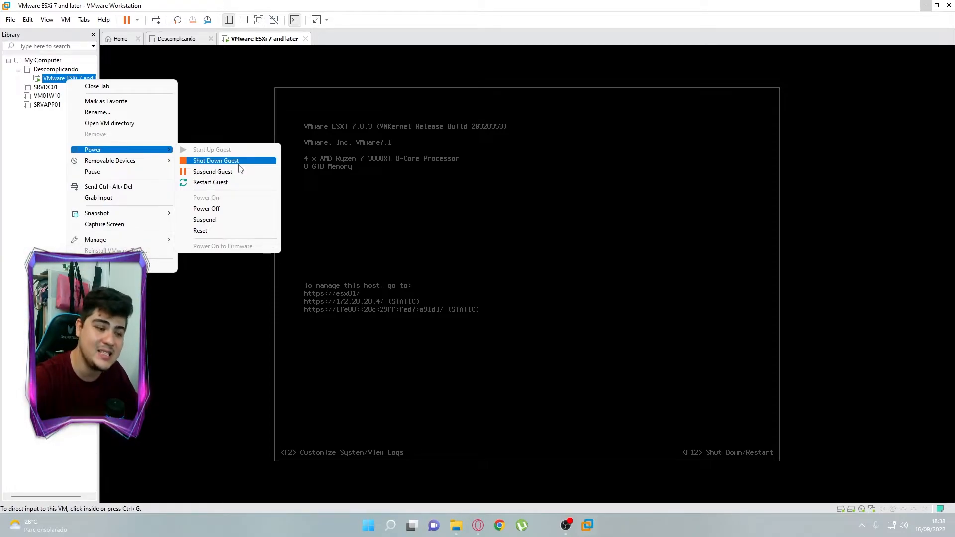
left_click(329, 498)
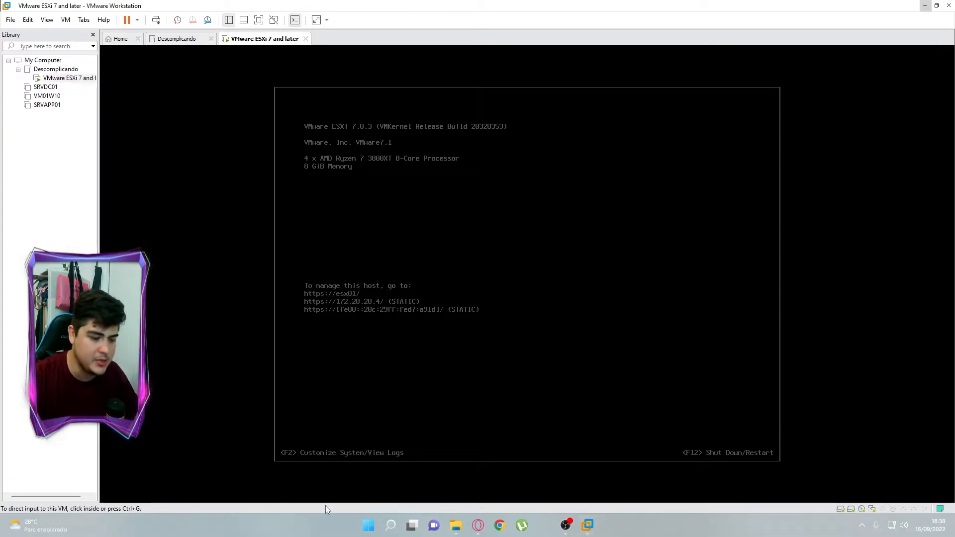
left_click(369, 526)
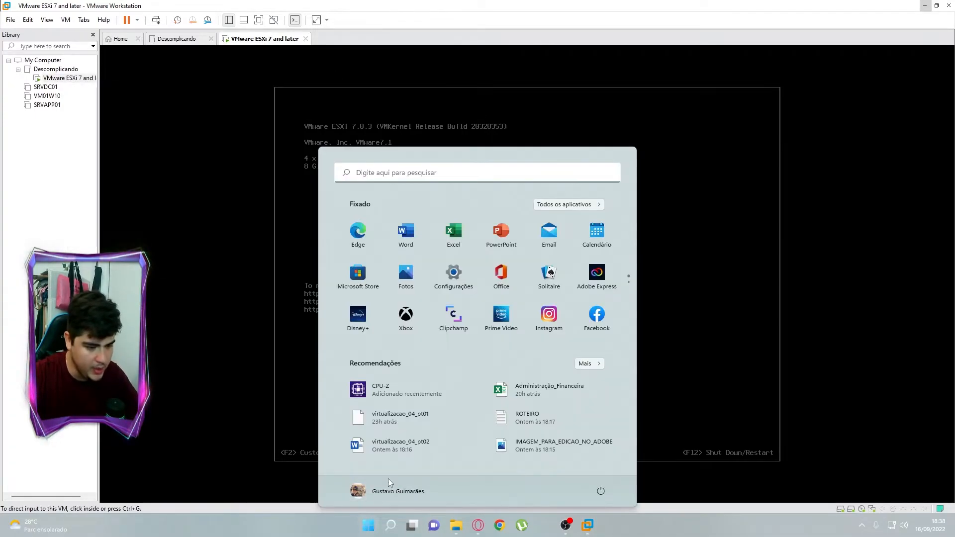
left_click(602, 491)
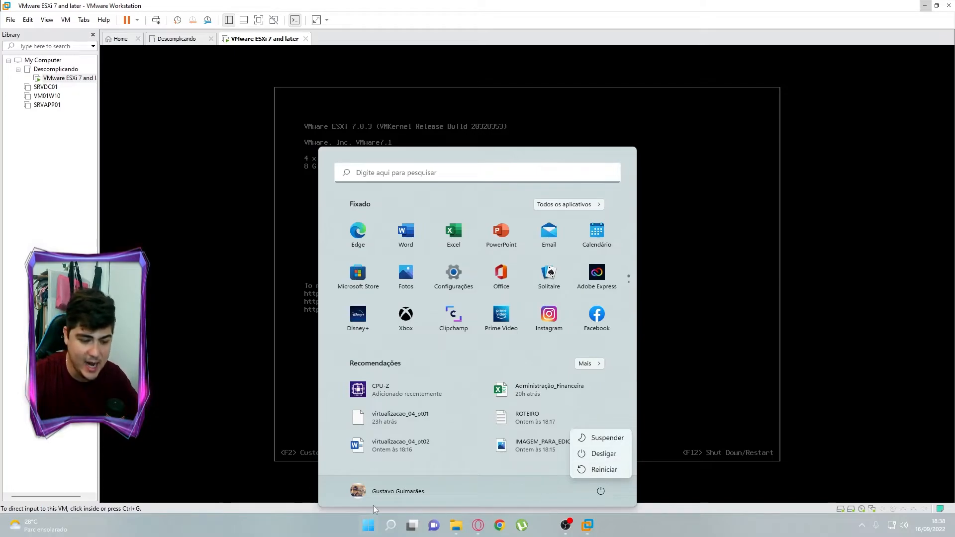
left_click(56, 78)
Restart the ESXi guest via Power > Restart Guest and confirm the restart
right_click(56, 79)
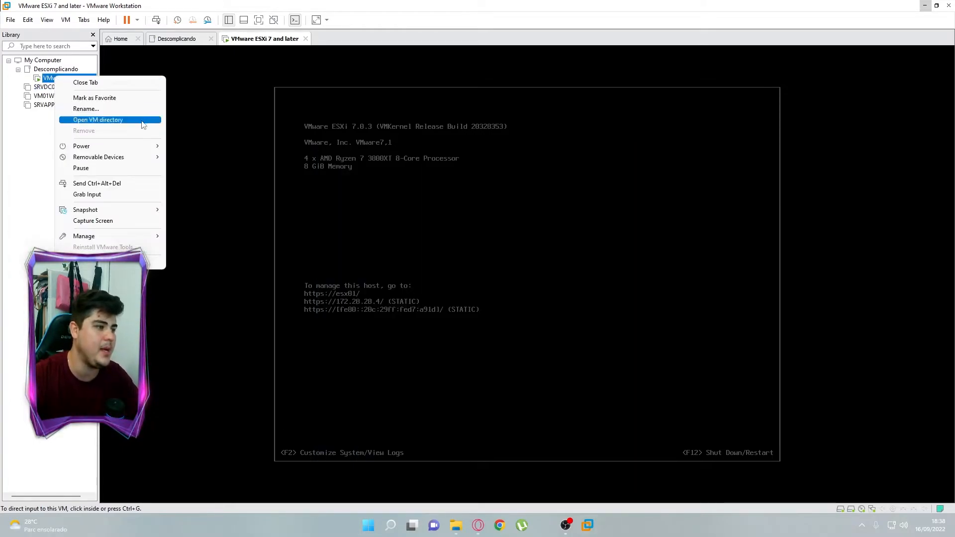
mouse_move(109, 146)
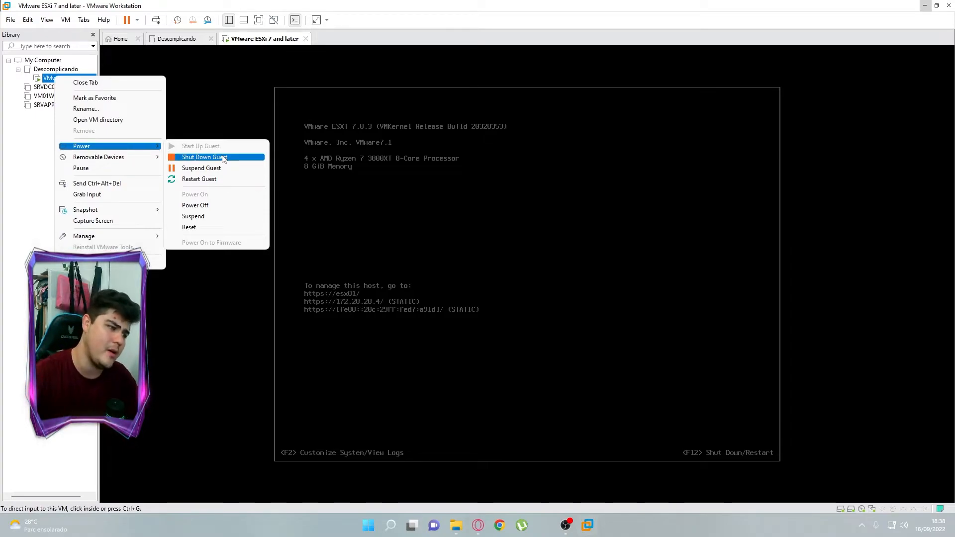
left_click(218, 179)
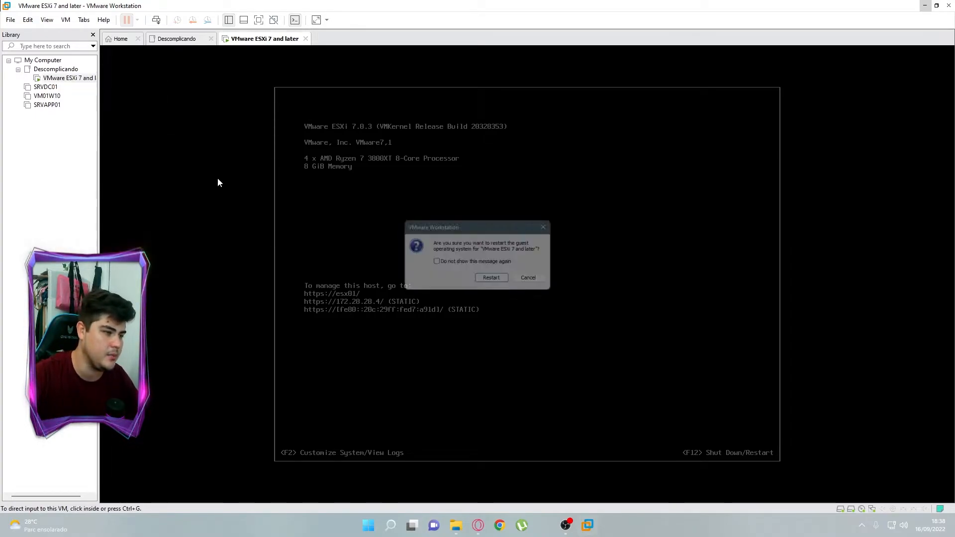
left_click(490, 280)
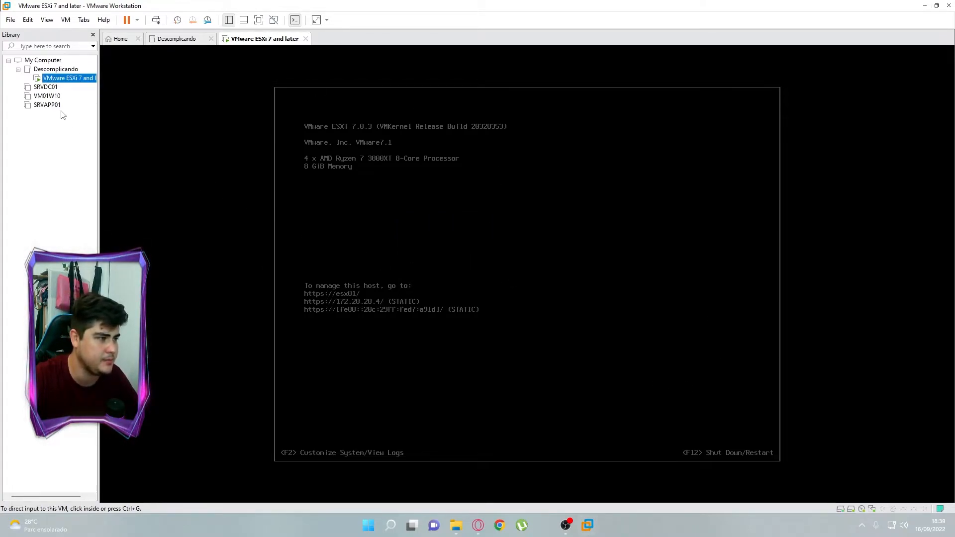
Wait in the VM console for ESXi 7.0.3 to finish booting, then release input with Ctrl+Alt
left_click(470, 248)
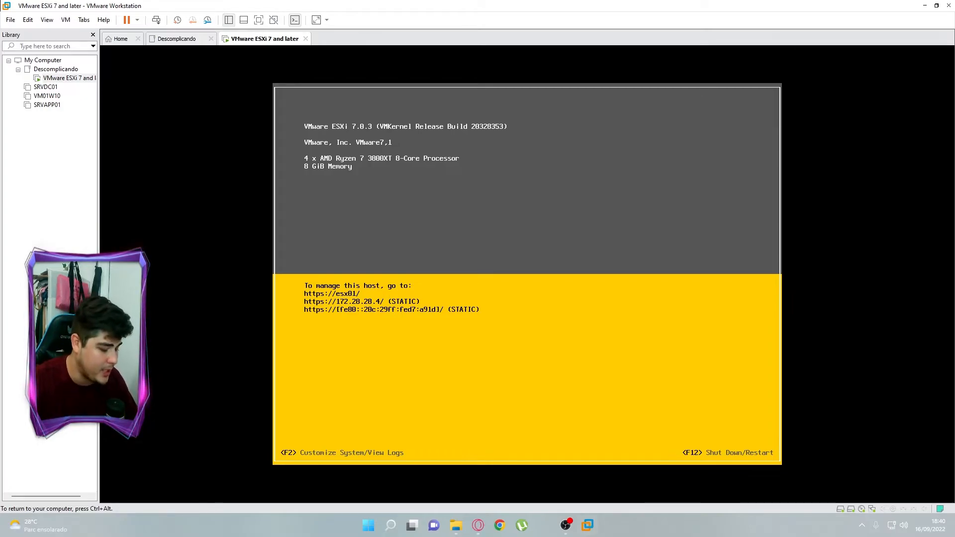
key("ctrl+alt")
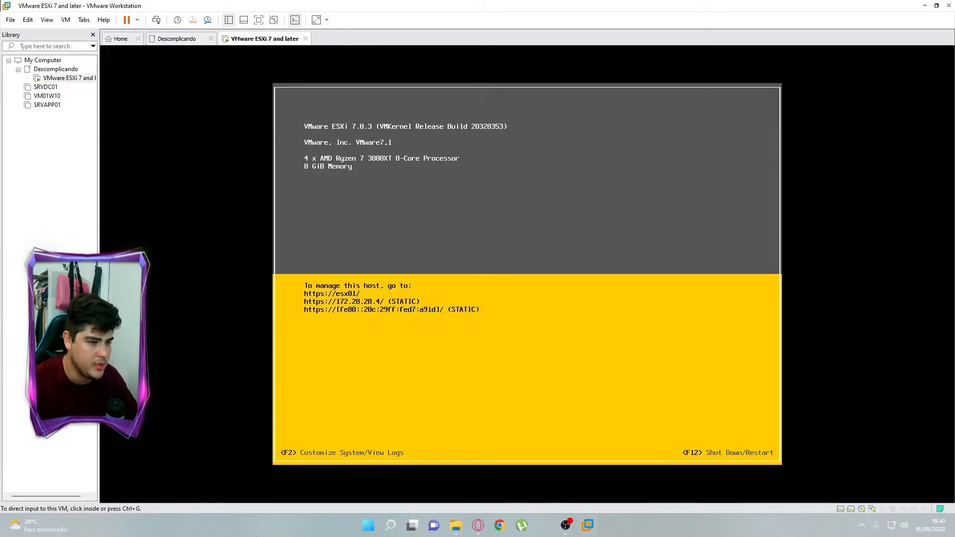
Reload the ESXi Host Client in the browser and log in to the host
left_click(478, 528)
left_click(64, 26)
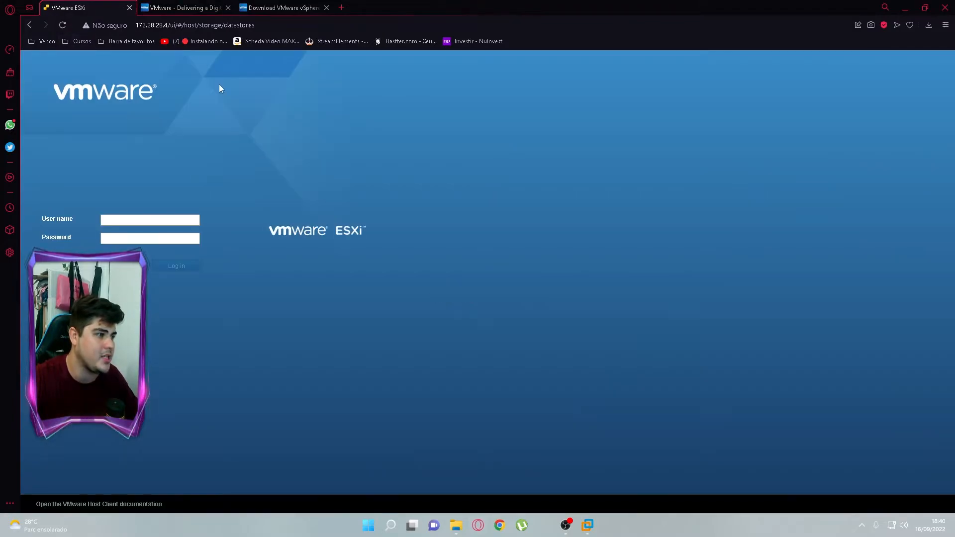
left_click(161, 219)
type("RO")
type("OT")
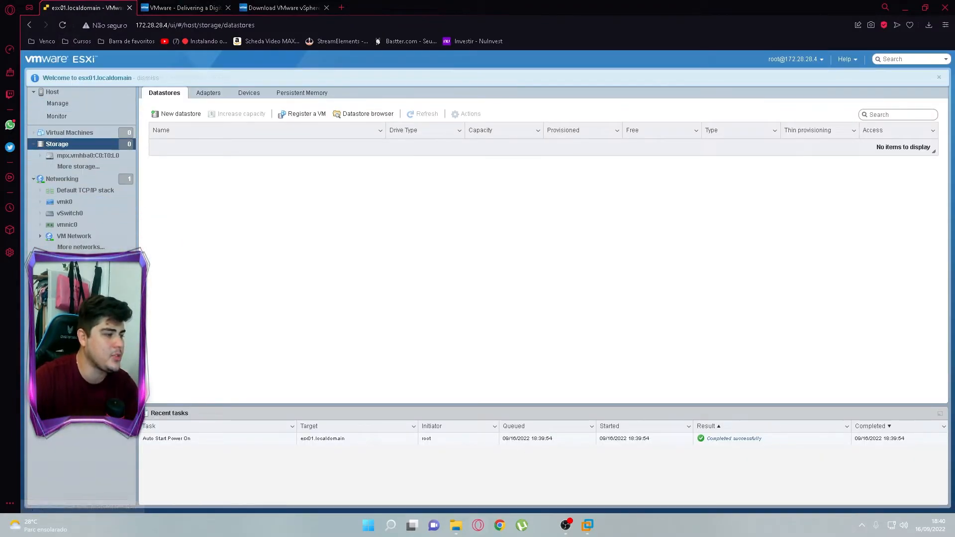
Start a new VMFS datastore named LOCAL_DATASORE, keeping the 100 GB local disk selected
left_click(66, 145)
left_click(64, 135)
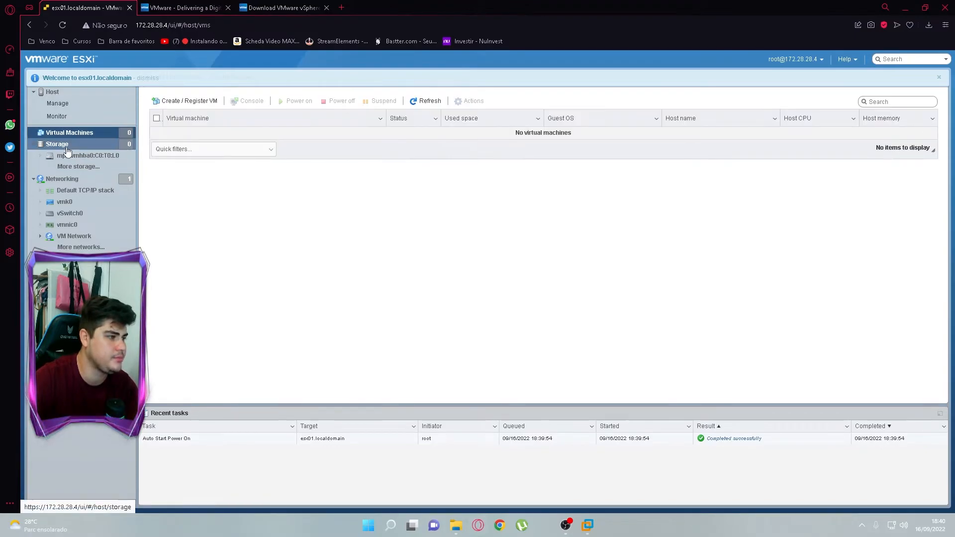
left_click(57, 143)
left_click(183, 115)
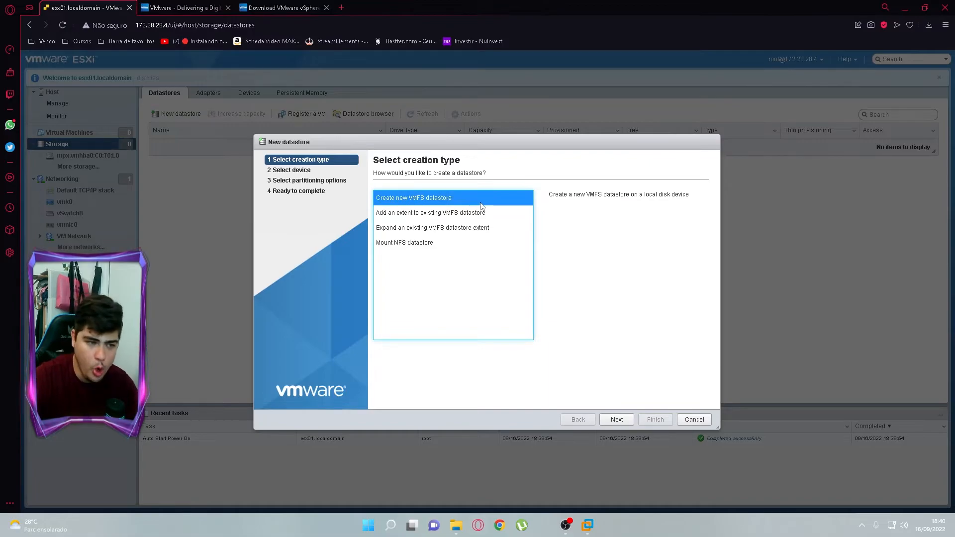
left_click(617, 419)
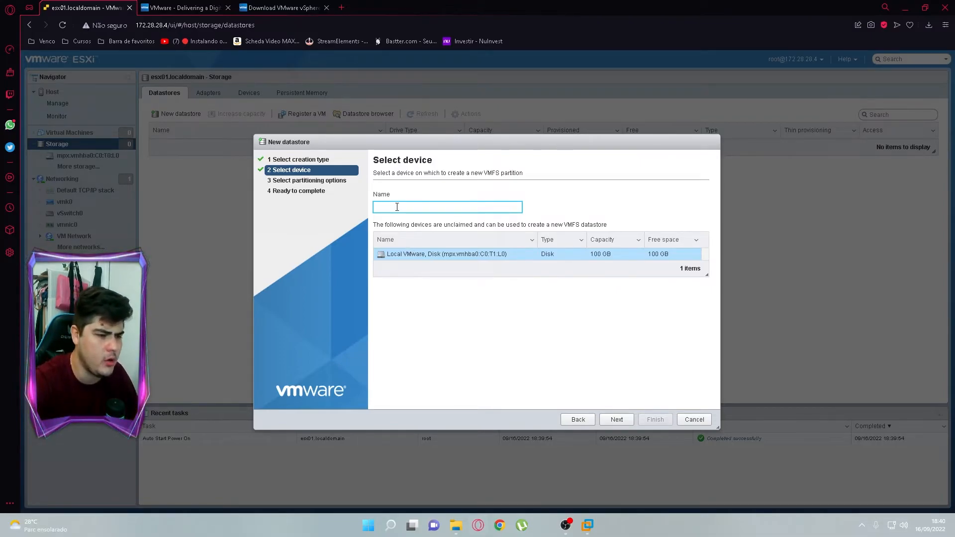
type("LOCAL")
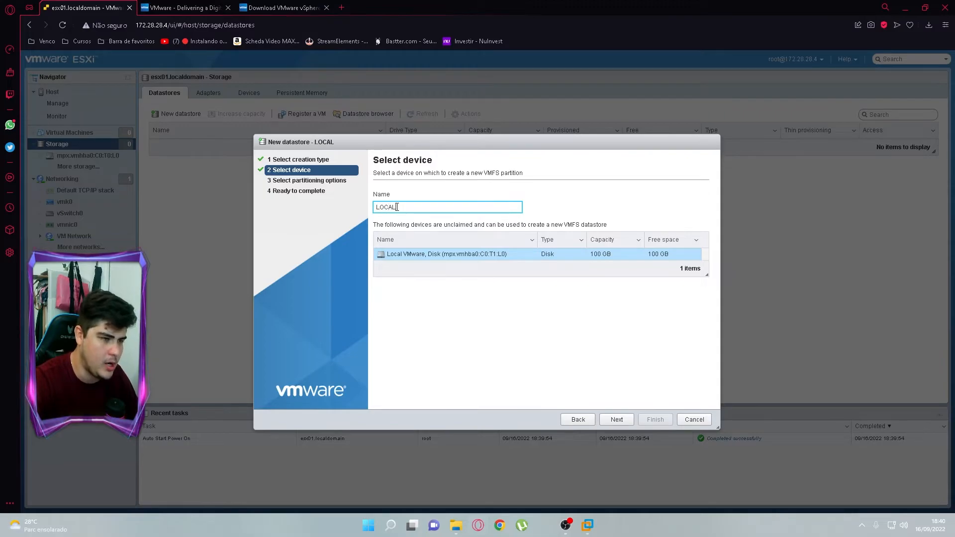
type("_DATASOT")
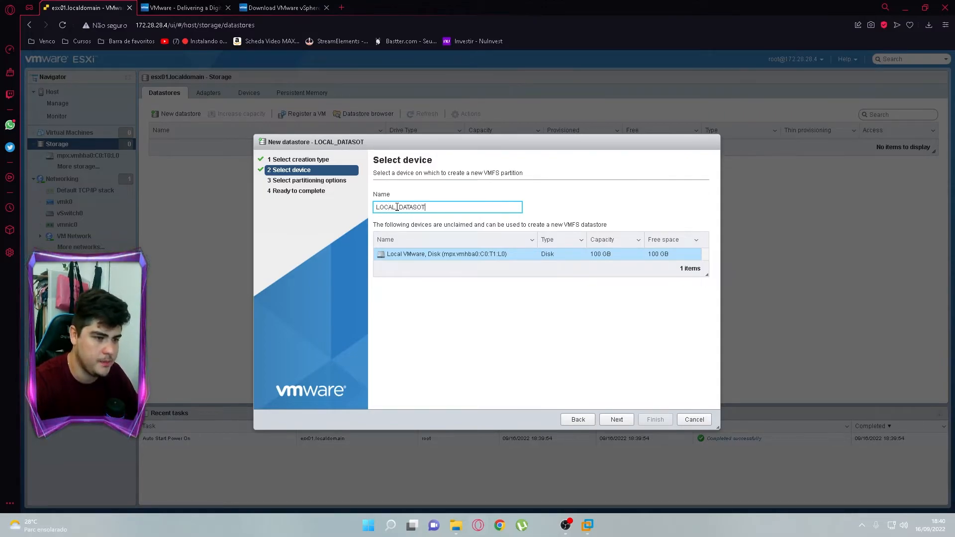
key("BackSpace")
type("RE")
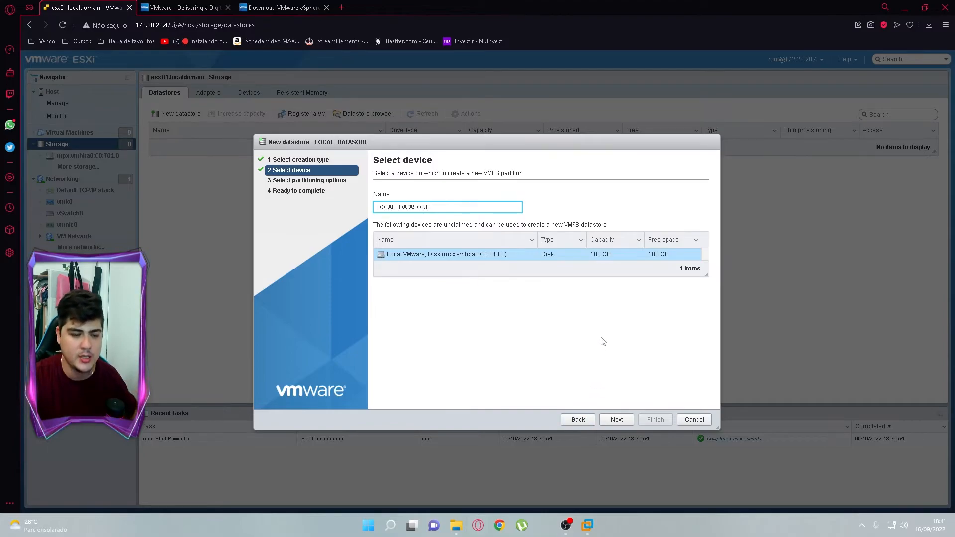
left_click(486, 253)
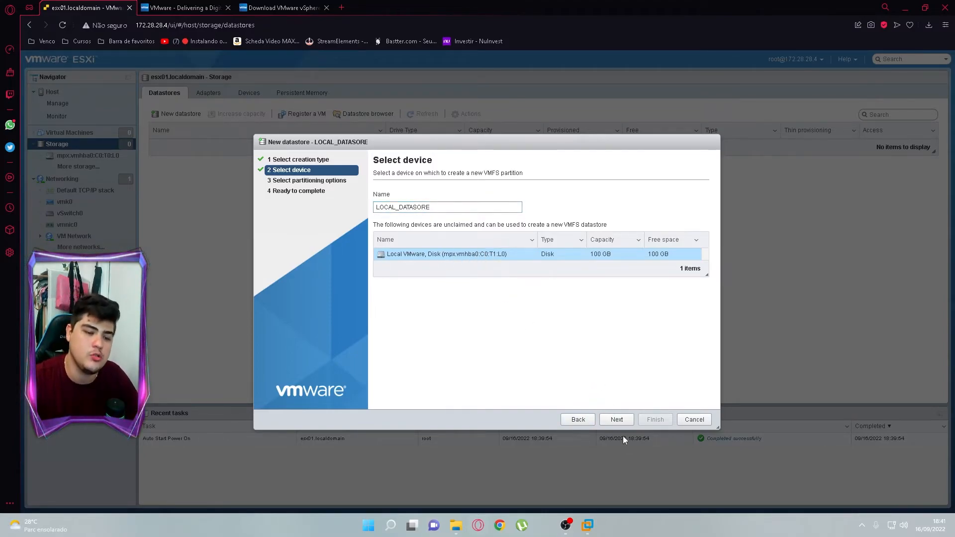
Keep VMFS 6, choose custom partitioning and size the partition to 78.48 GB, leaving 21.52 GB free
left_click(617, 420)
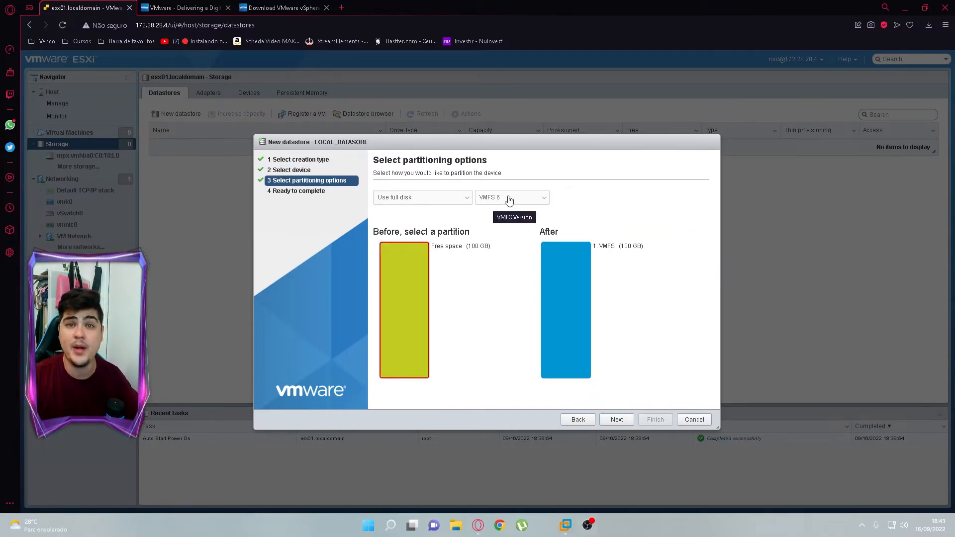
left_click(507, 200)
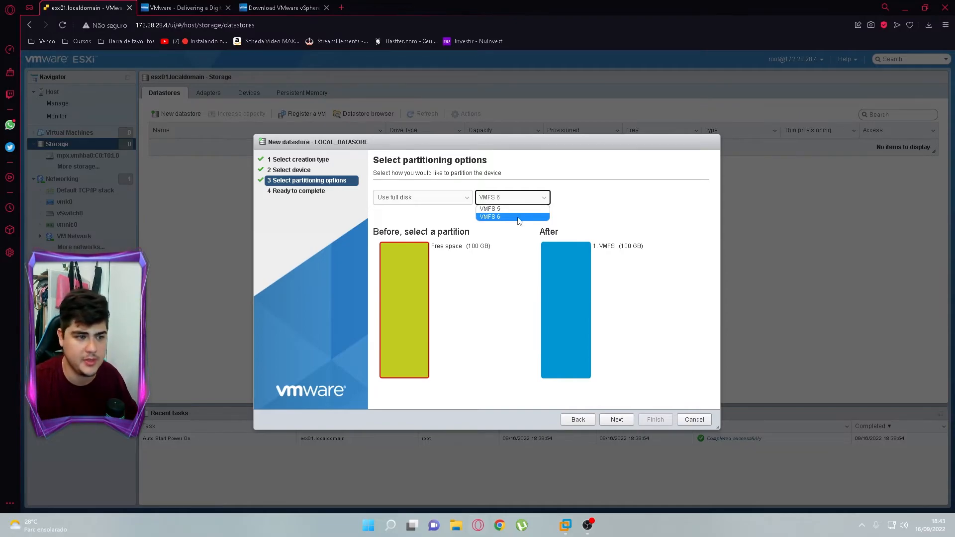
left_click(522, 219)
left_click(401, 199)
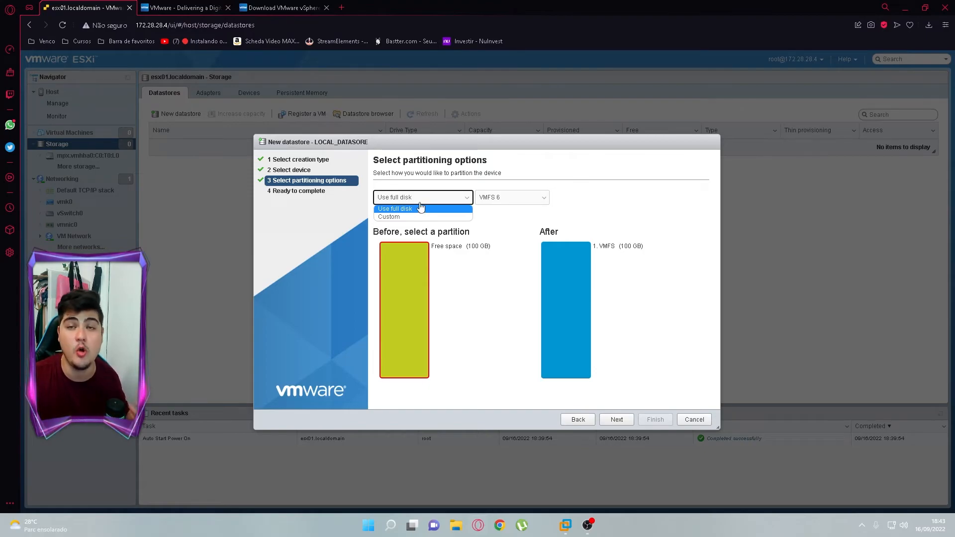
left_click(420, 217)
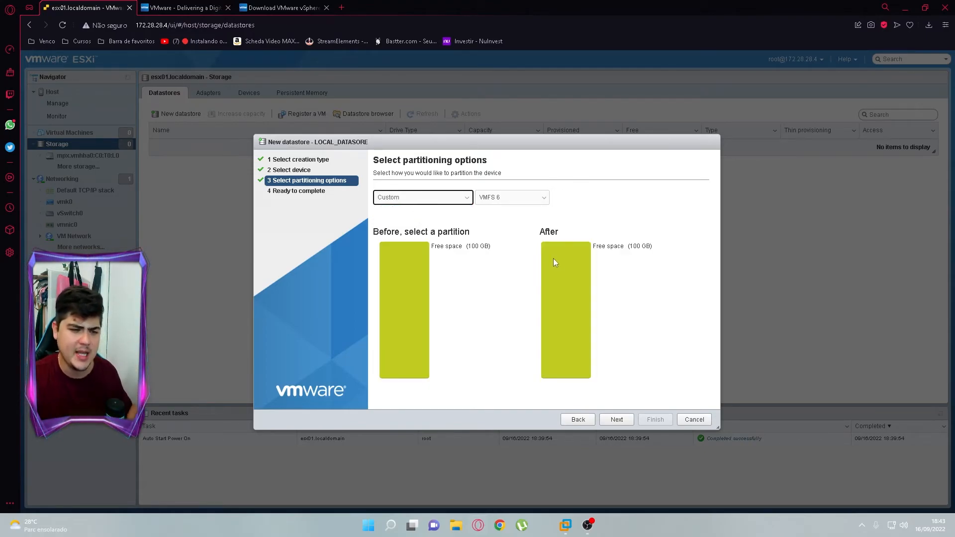
left_click(442, 222)
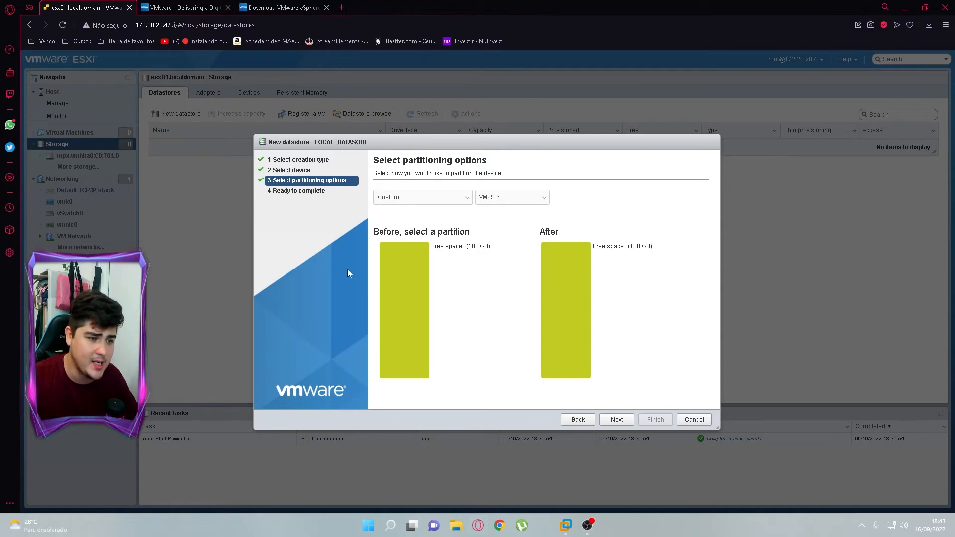
left_click(397, 280)
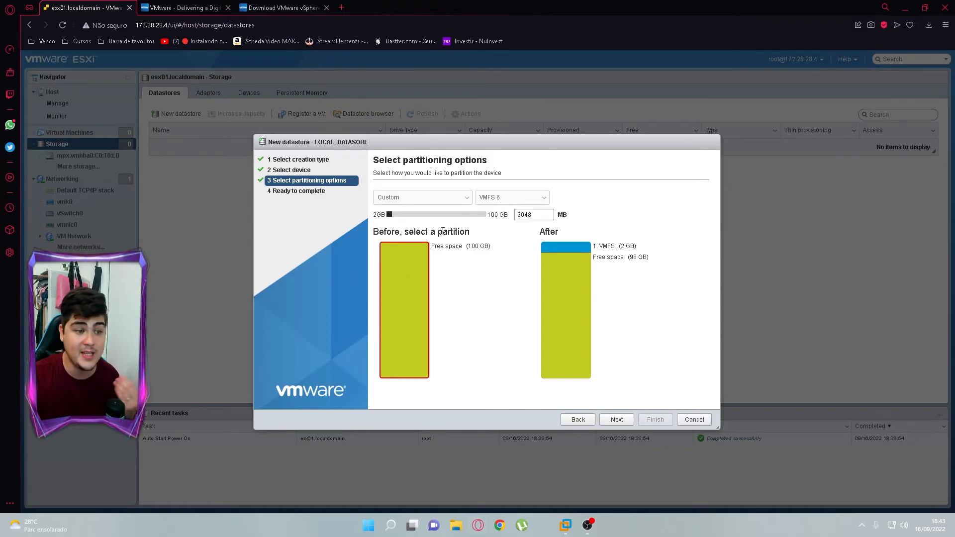
left_click_drag(393, 219, 464, 222)
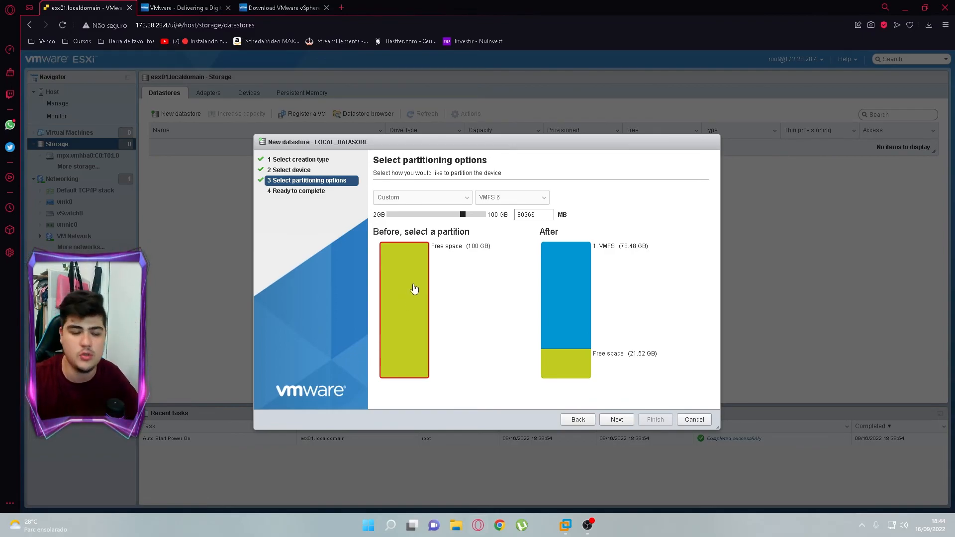
left_click(617, 419)
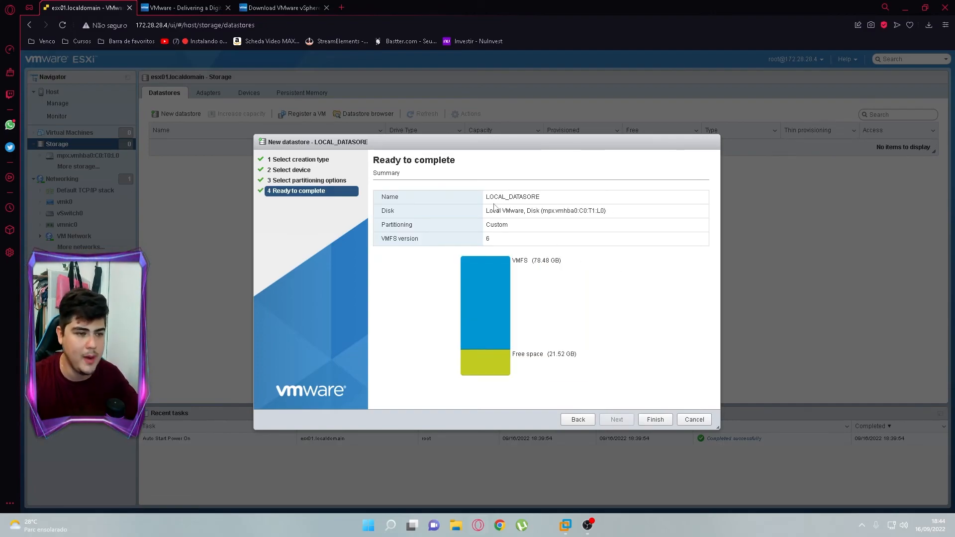
Review the summary, finish creating LOCAL_DATASORE, and open the Host summary page
left_click_drag(487, 199, 563, 236)
left_click_drag(490, 226, 527, 227)
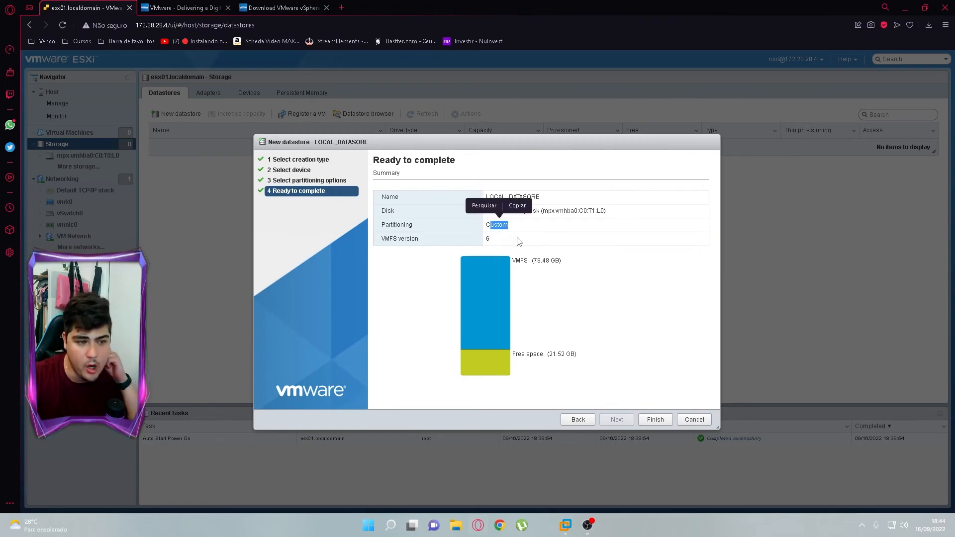
left_click(505, 243)
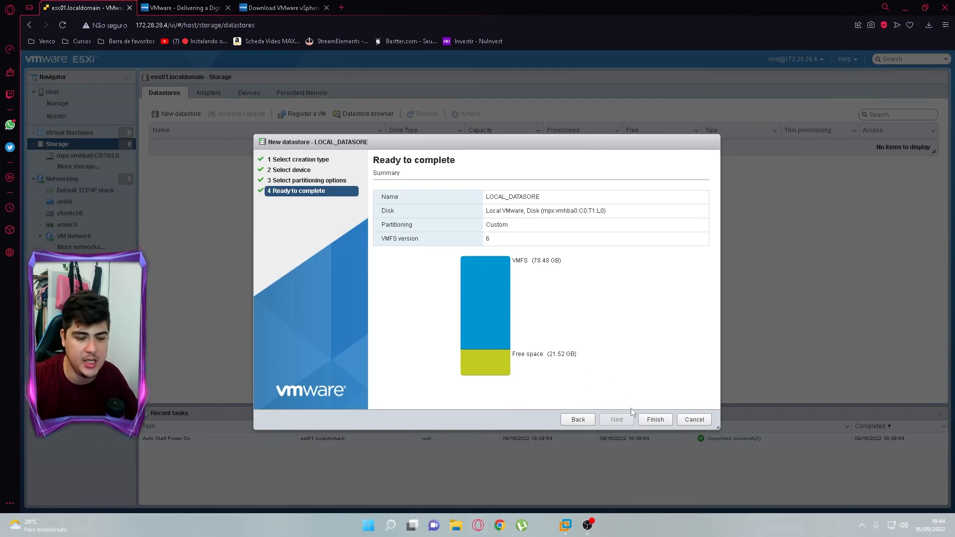
left_click(656, 419)
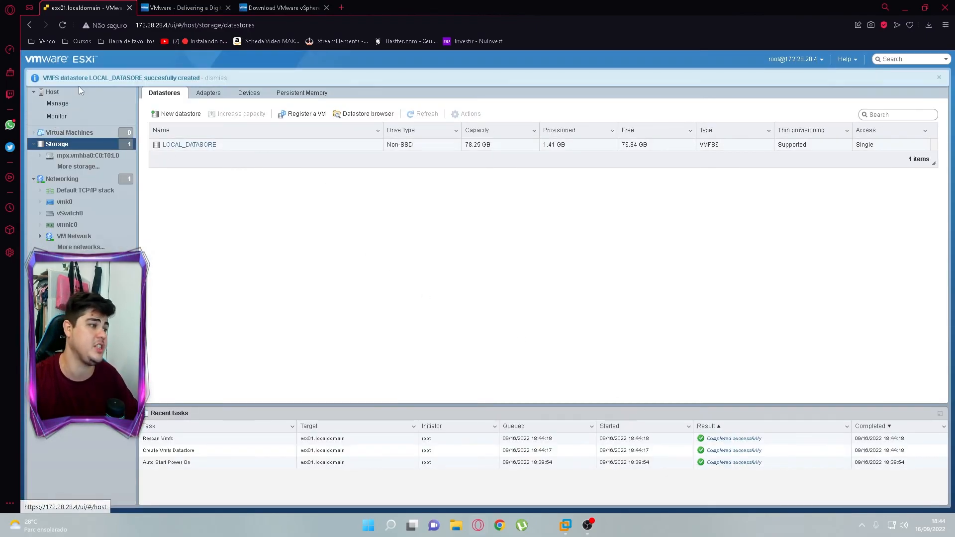
left_click(55, 94)
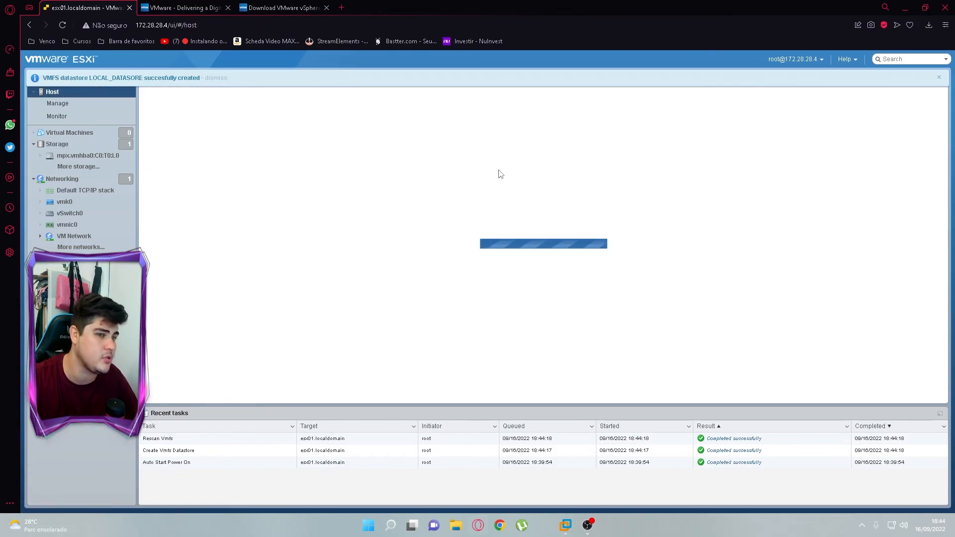